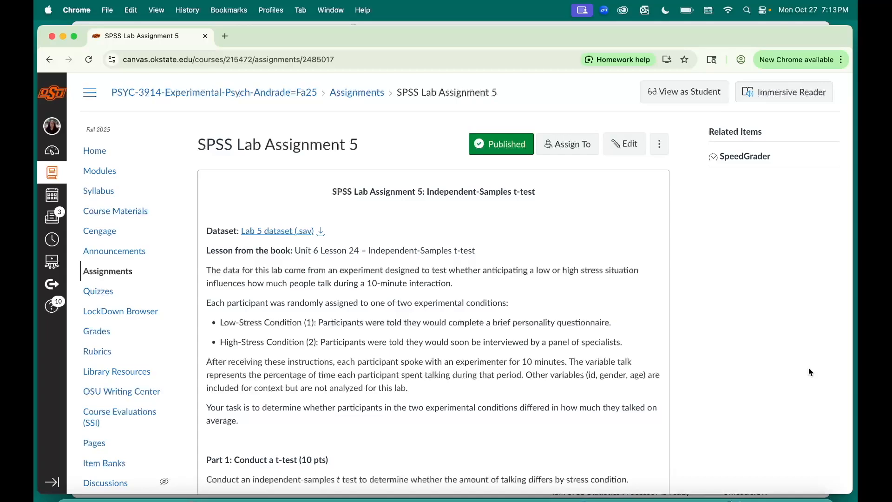
Switch to SPSS Statistics, minimize the output viewer window, and look over the variable columns of Lab 5.sav from id to talk
click(749, 491)
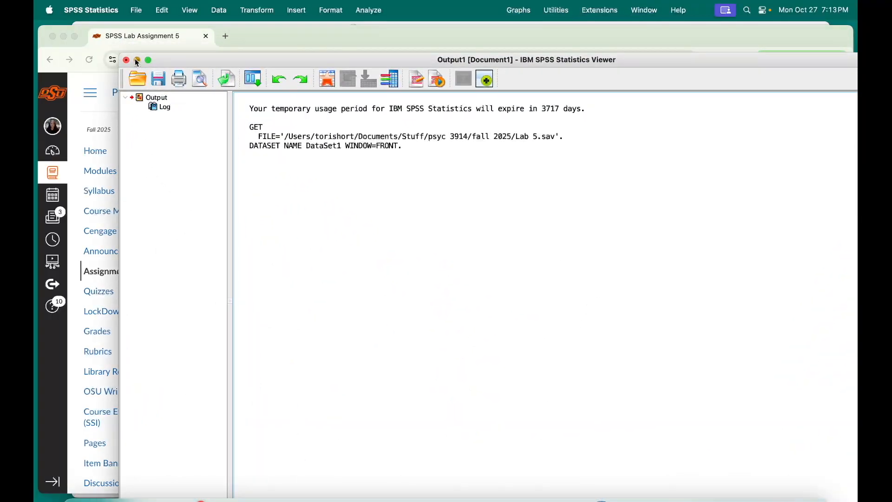
click(137, 60)
click(144, 88)
click(178, 90)
click(227, 90)
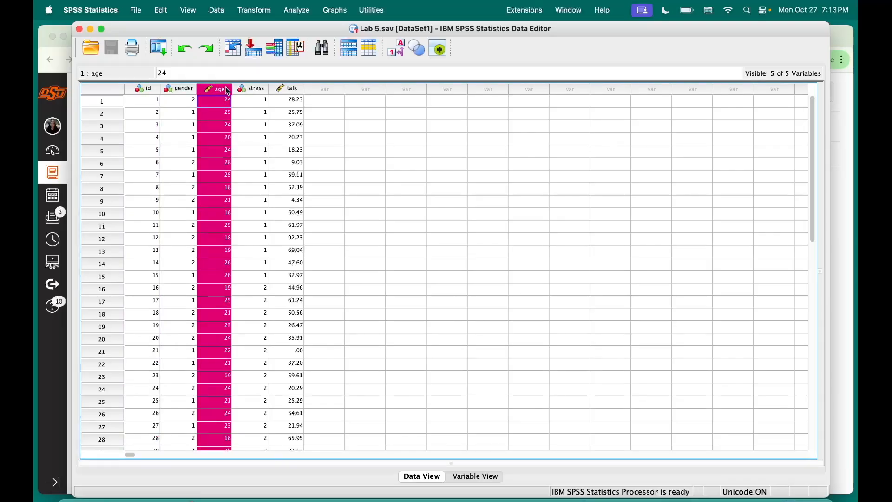
click(243, 91)
click(294, 90)
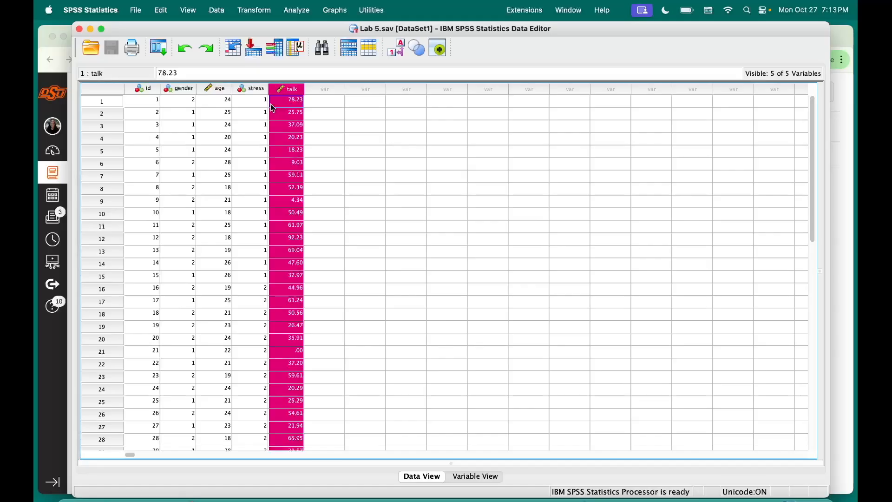
Examine the stress and talk columns, the full block of five variables, and the id, gender and age columns individually
click(252, 90)
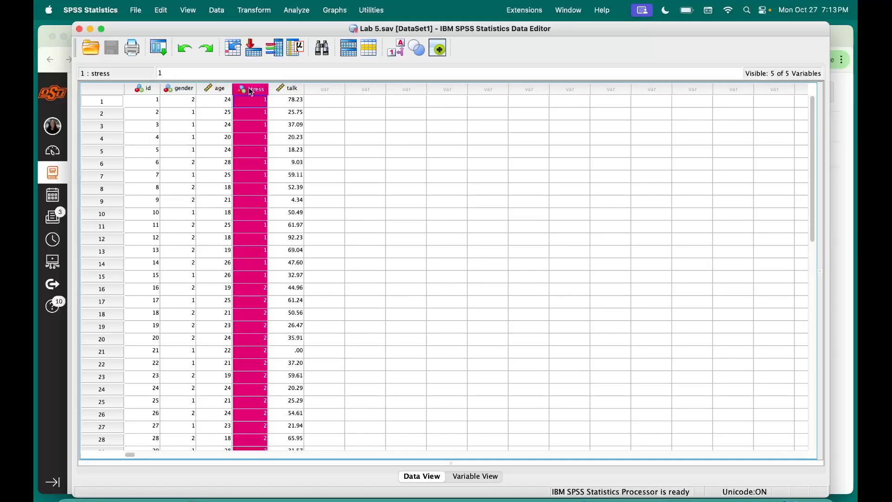
click(293, 91)
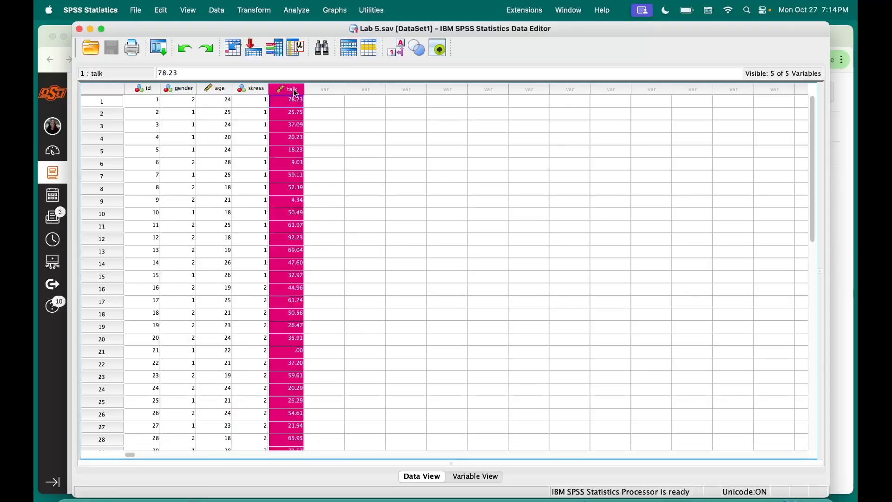
click(319, 89)
click(366, 90)
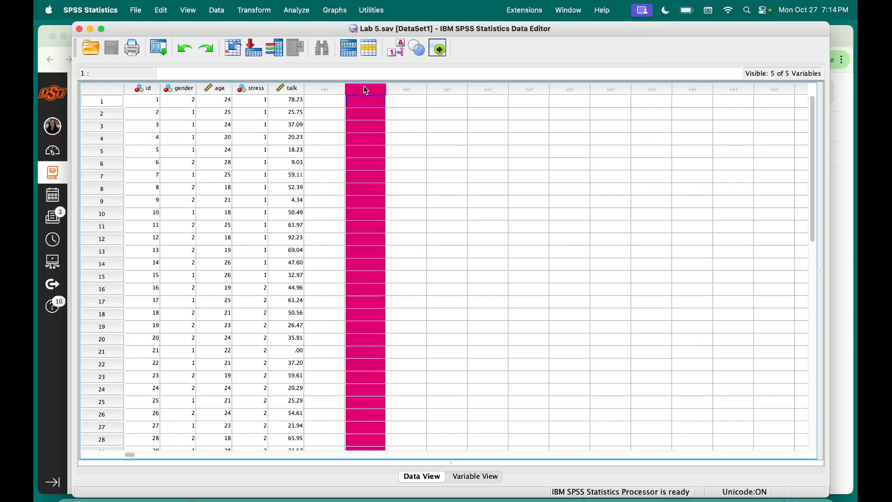
drag(142, 89, 302, 92)
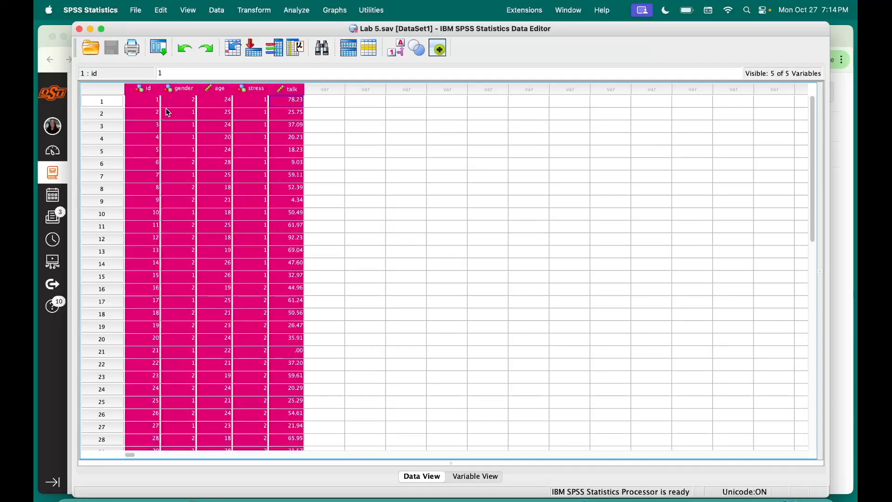
drag(145, 91, 144, 96)
click(146, 104)
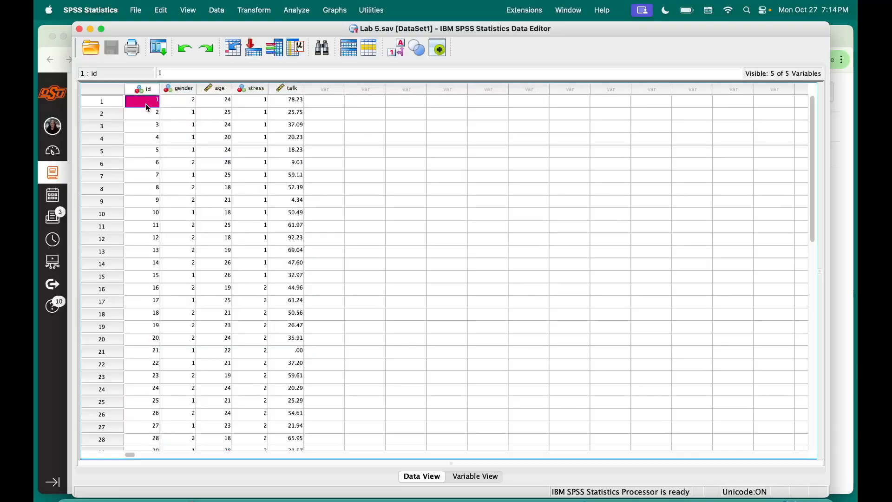
click(185, 92)
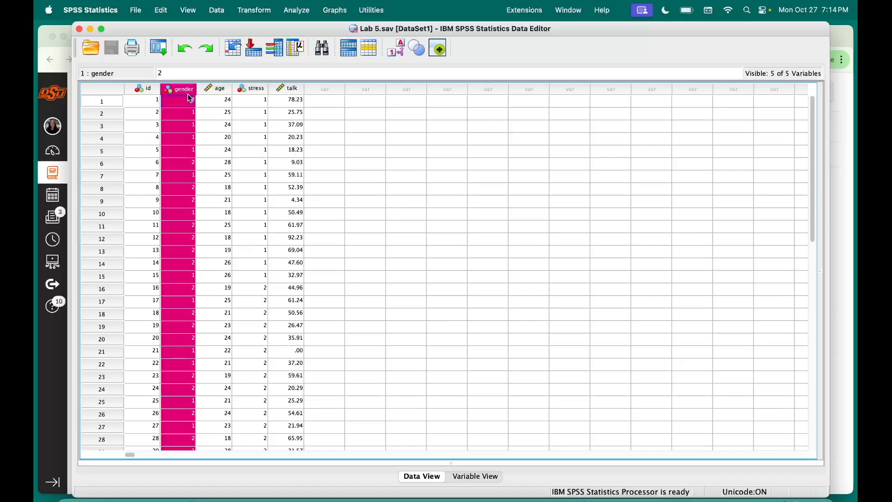
click(216, 93)
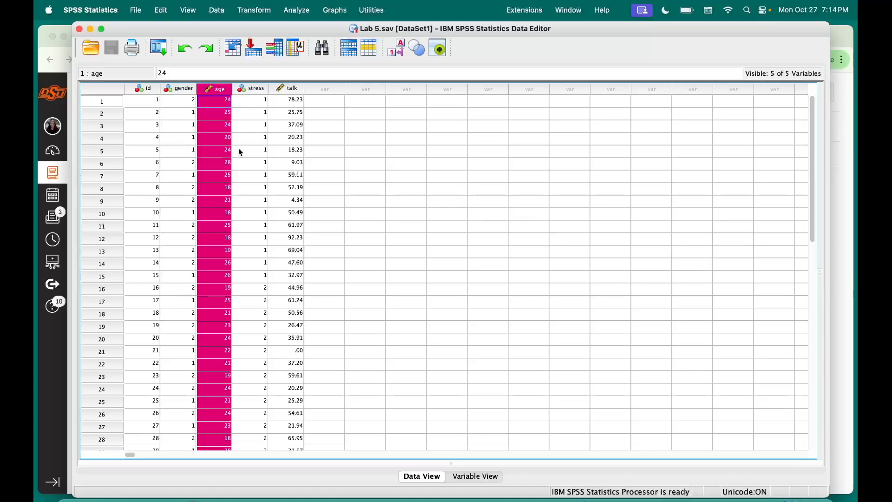
Try to append the word "years" to the age values in rows 1 and 4
double_click(224, 102)
text(yEars)
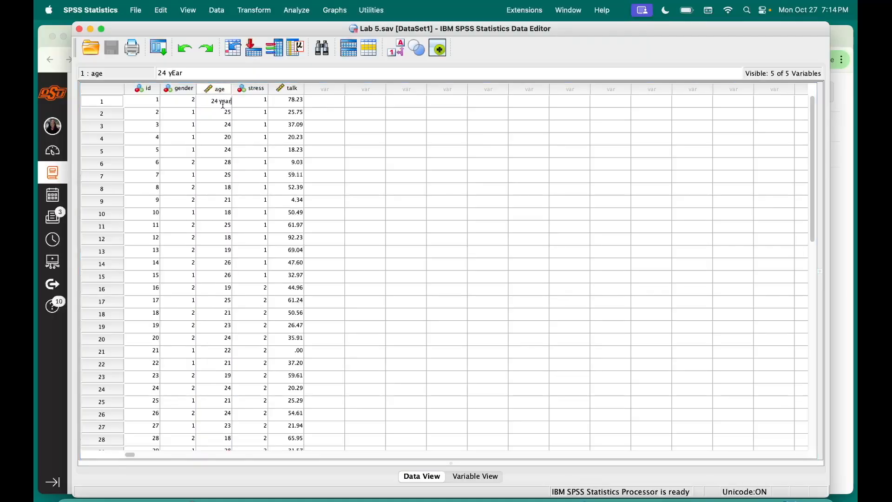
click(224, 140)
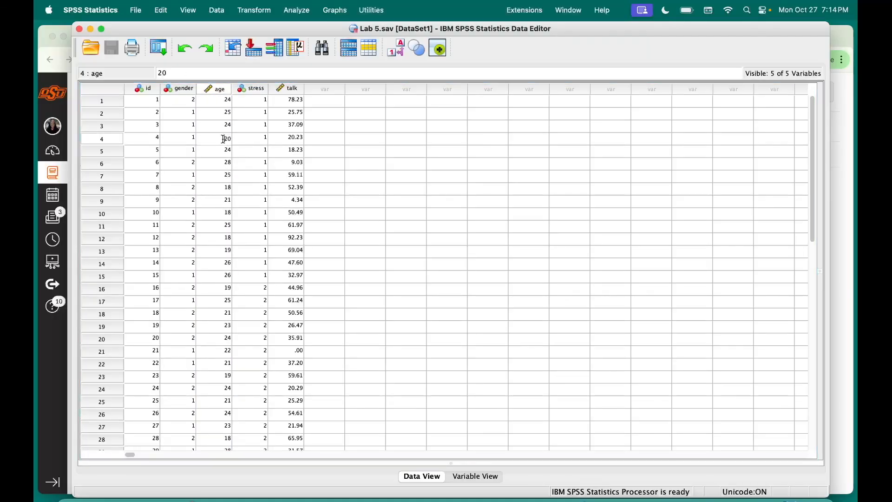
text(yEars)
click(241, 181)
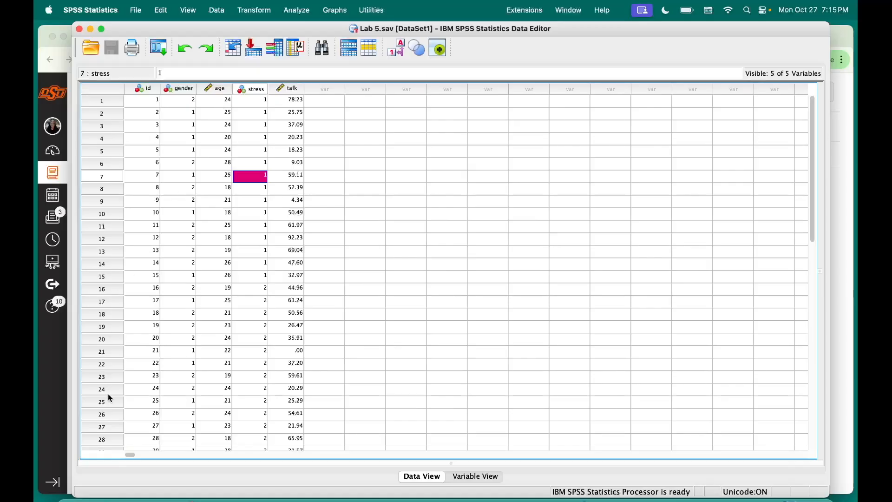
Switch to Chrome and review the SPSS Lab Assignment 5 requirements for the t-test, the error bar chart and the results summary
click(57, 407)
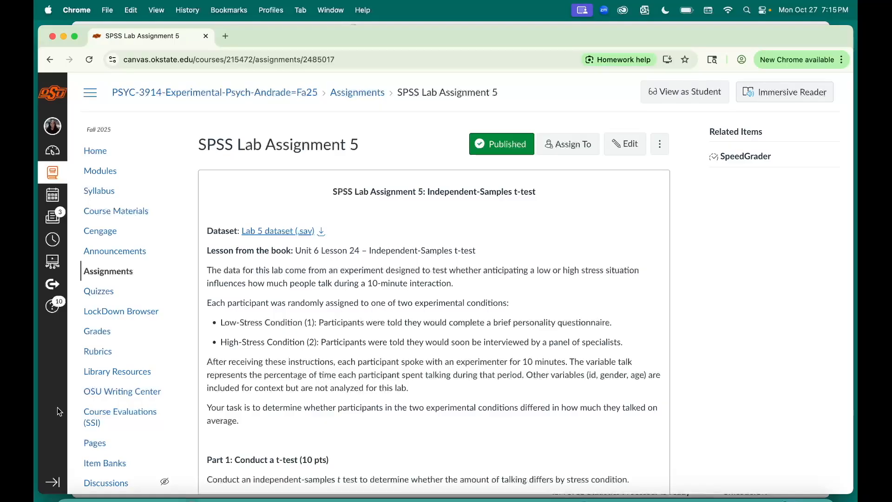
scroll(372, 391, down, 3)
scroll(372, 392, down, 5)
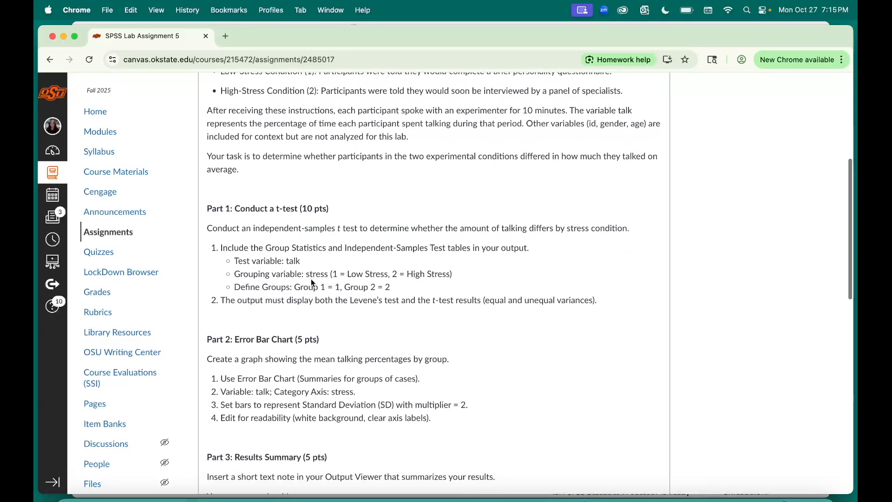
drag(207, 207, 607, 302)
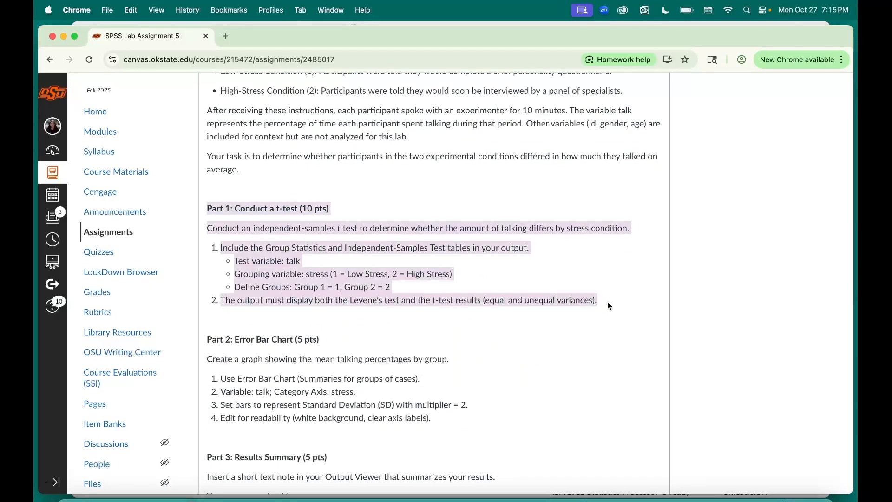
scroll(534, 316, down, 3)
drag(442, 311, 206, 235)
drag(412, 466, 197, 353)
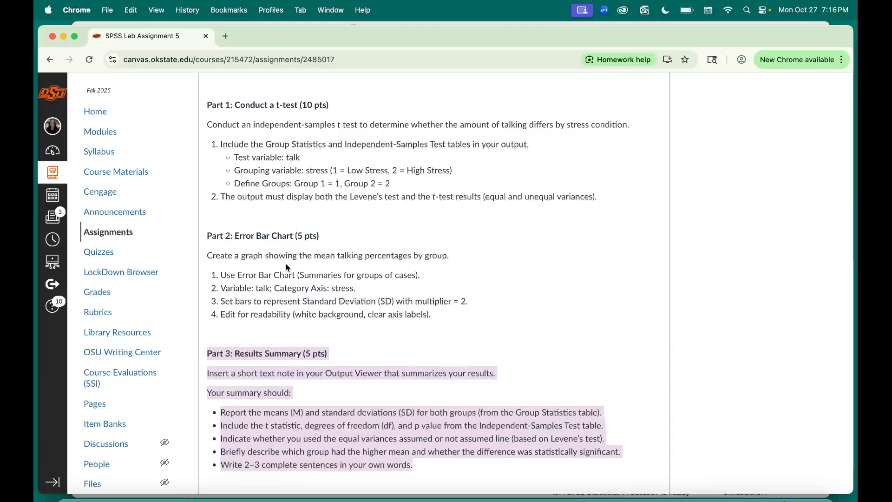
scroll(286, 263, up, 5)
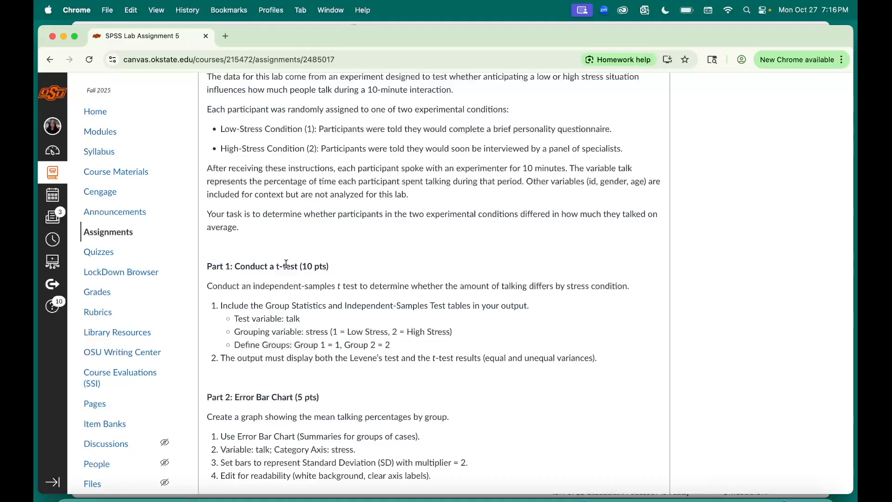
scroll(286, 264, down, 6)
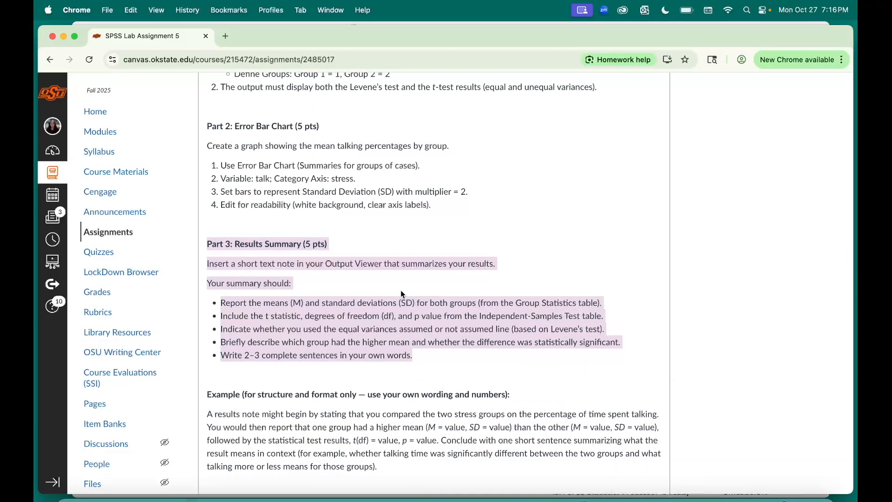
scroll(401, 290, up, 9)
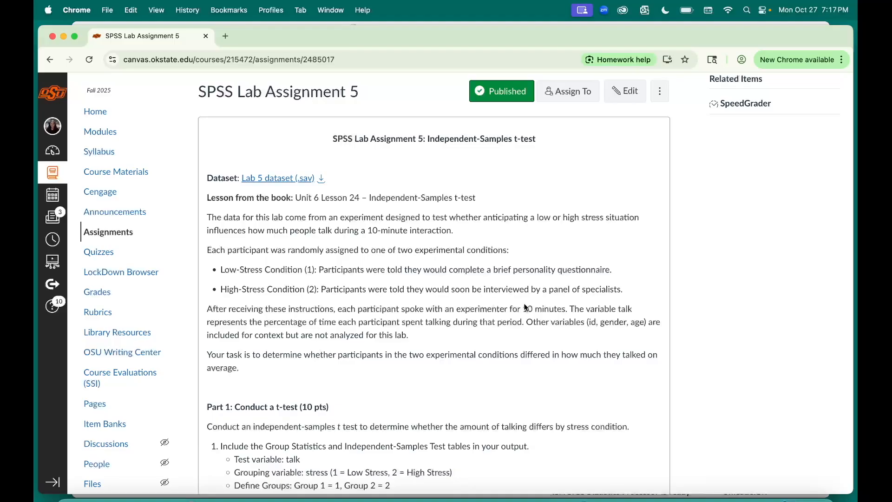
Highlight "low or high stress" and "talk during a 10-minute interaction" in the assignment's description of the experiment
drag(537, 217, 606, 220)
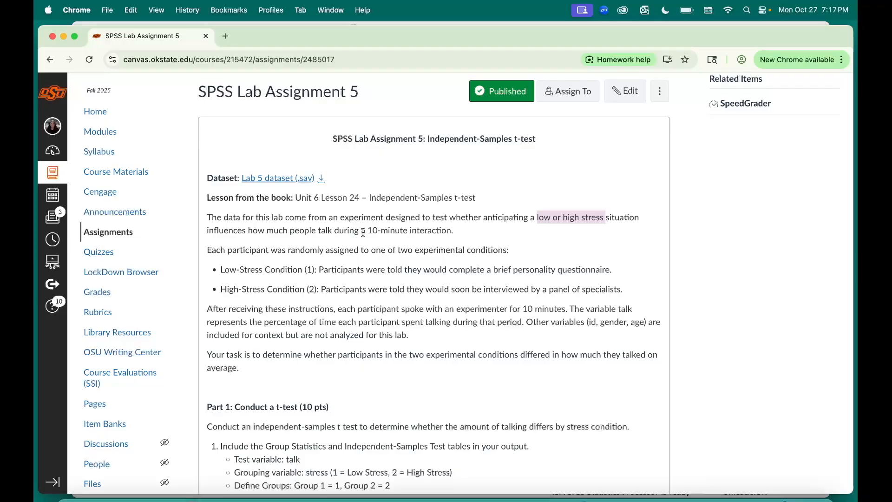
drag(316, 230, 450, 230)
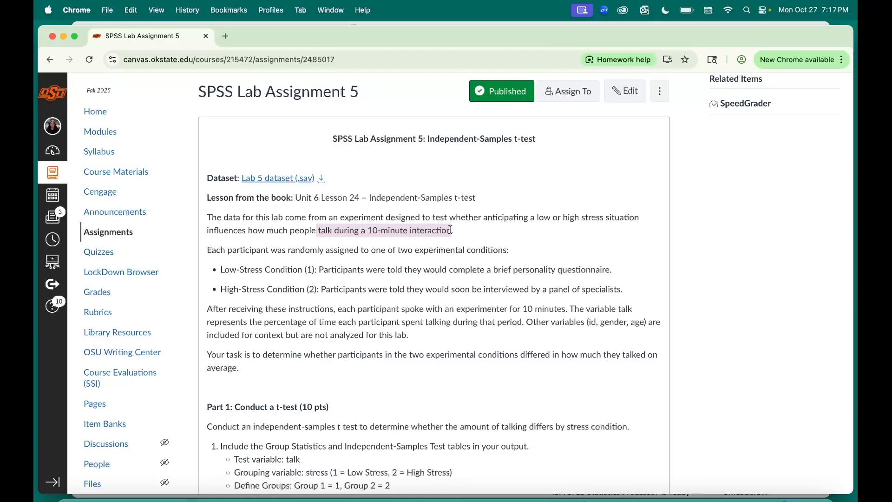
click(318, 232)
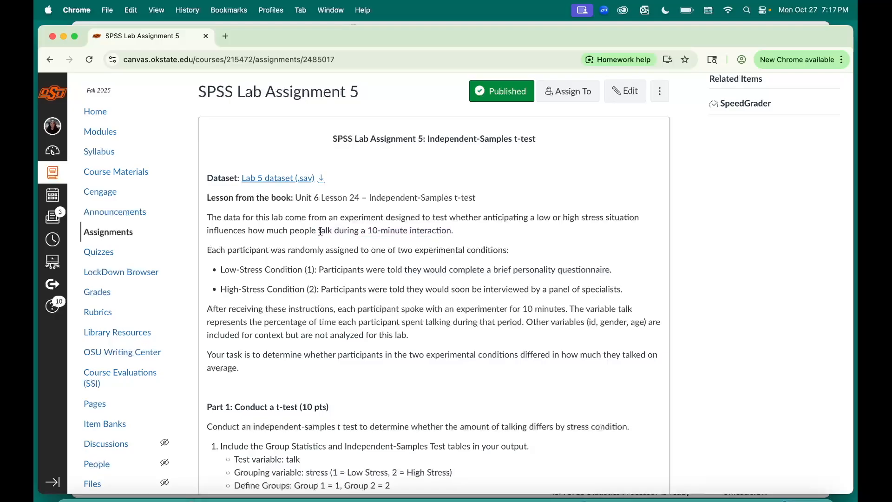
drag(318, 231, 450, 230)
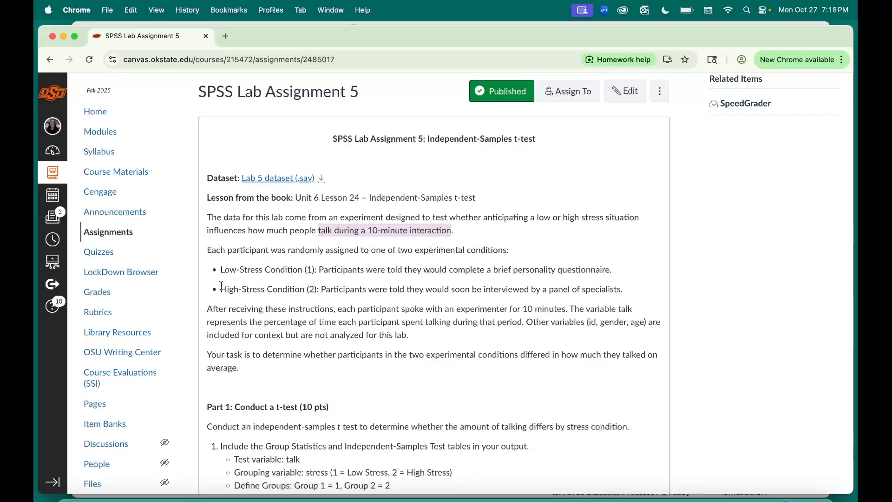
Compare the low-stress and high-stress condition descriptions, highlighting "brief personality questionnaire" and "interviewed by a panel of specialists"
click(629, 293)
drag(630, 293, 214, 292)
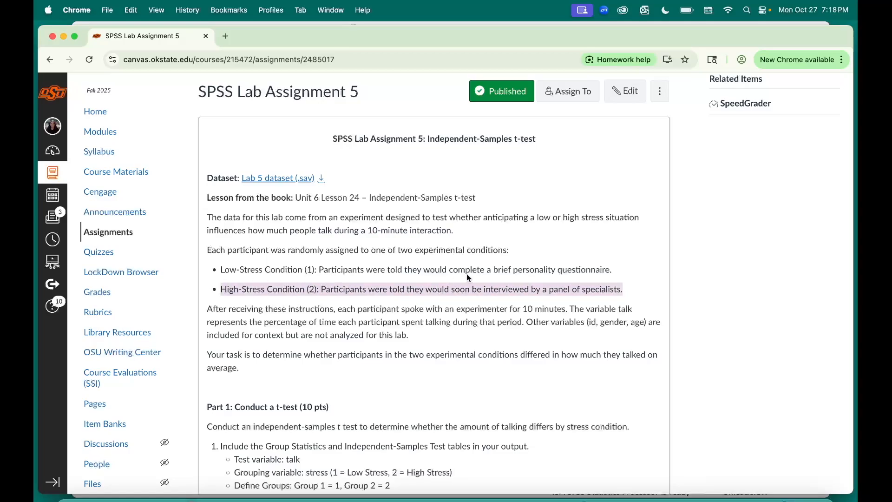
click(626, 293)
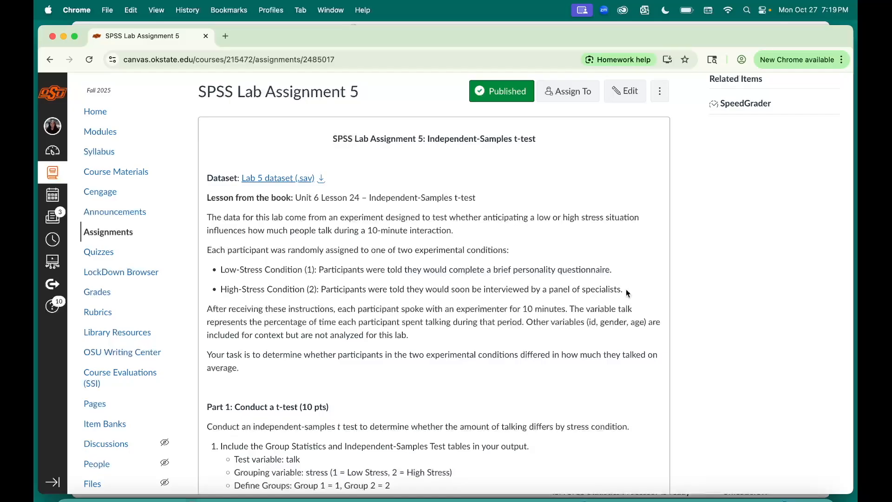
drag(626, 289, 482, 292)
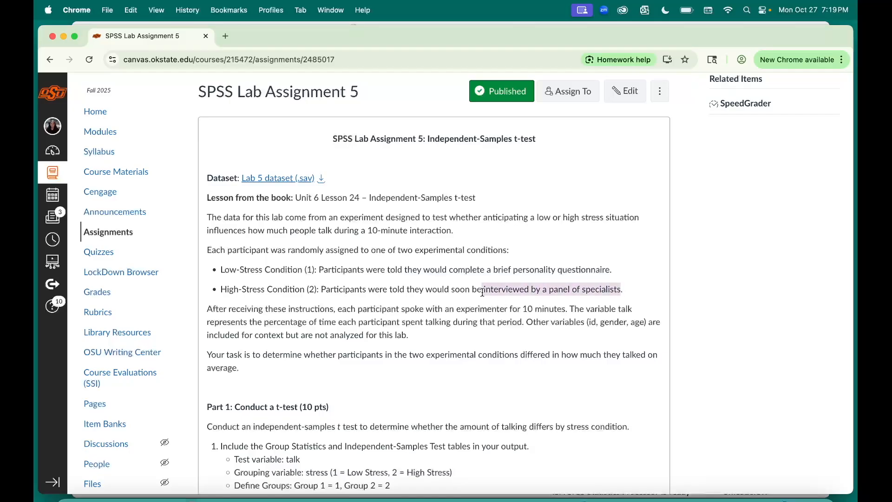
click(621, 288)
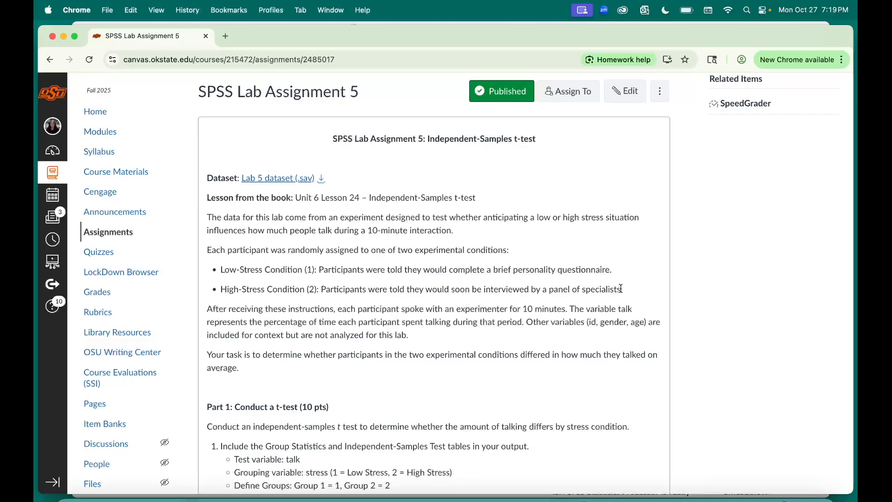
drag(612, 270, 492, 270)
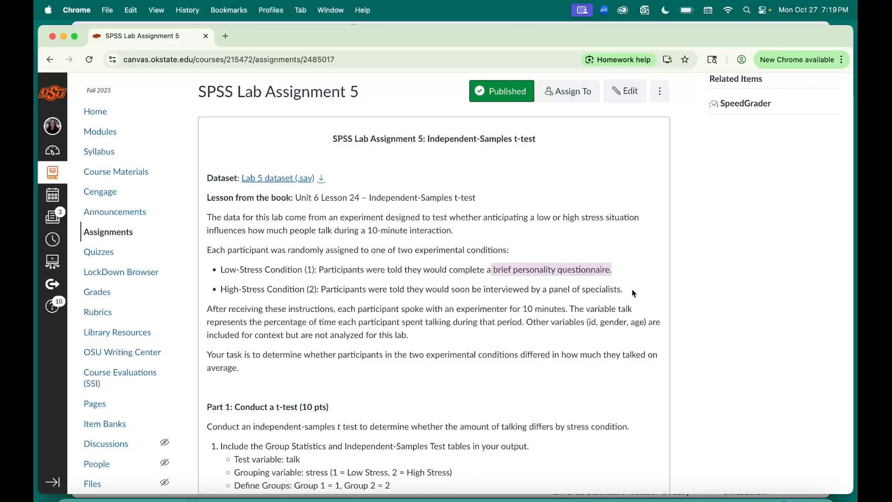
click(626, 294)
drag(626, 294, 485, 291)
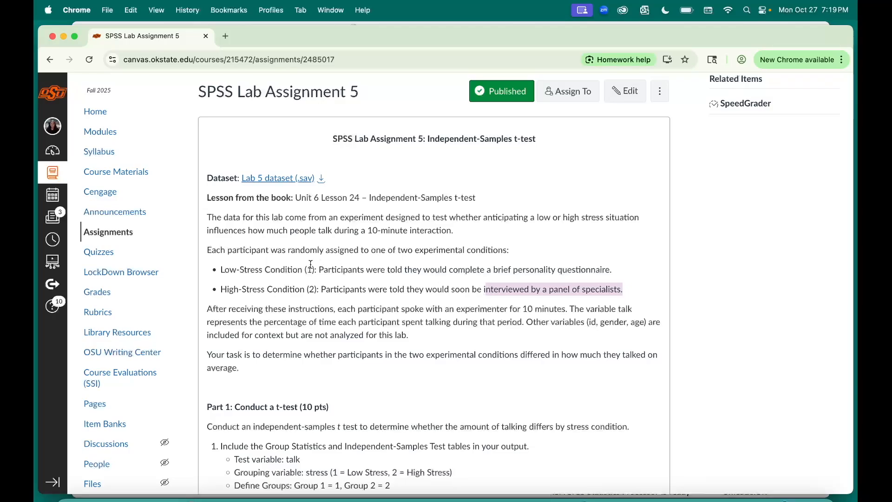
click(304, 336)
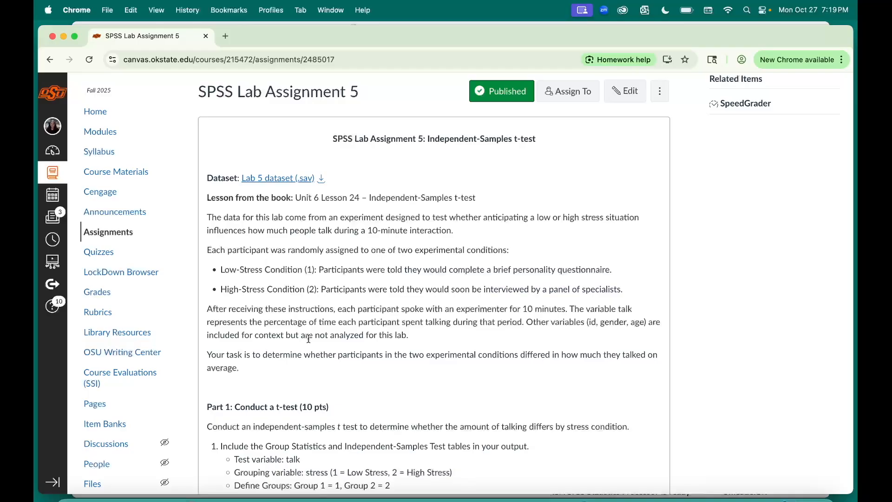
Check the Part 1 t-test instructions and switch back to the Lab 5.sav data in SPSS Statistics
scroll(355, 364, down, 1)
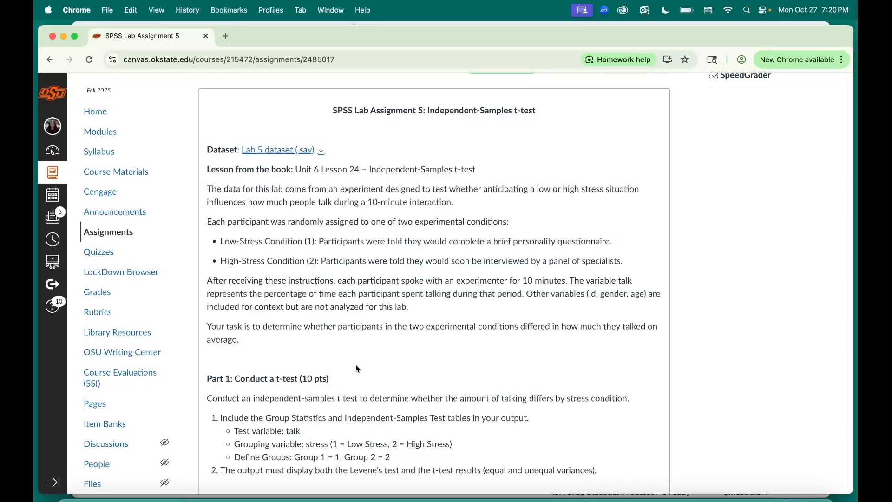
scroll(355, 368, down, 3)
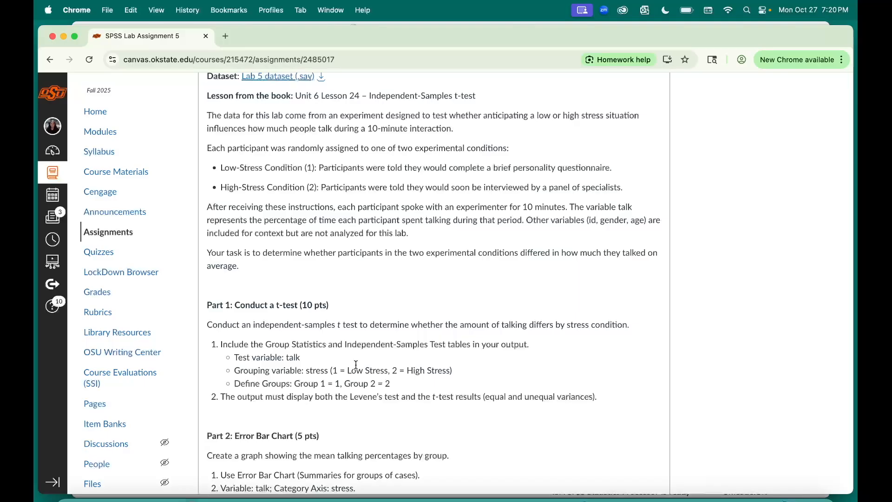
drag(396, 41, 397, 63)
click(385, 28)
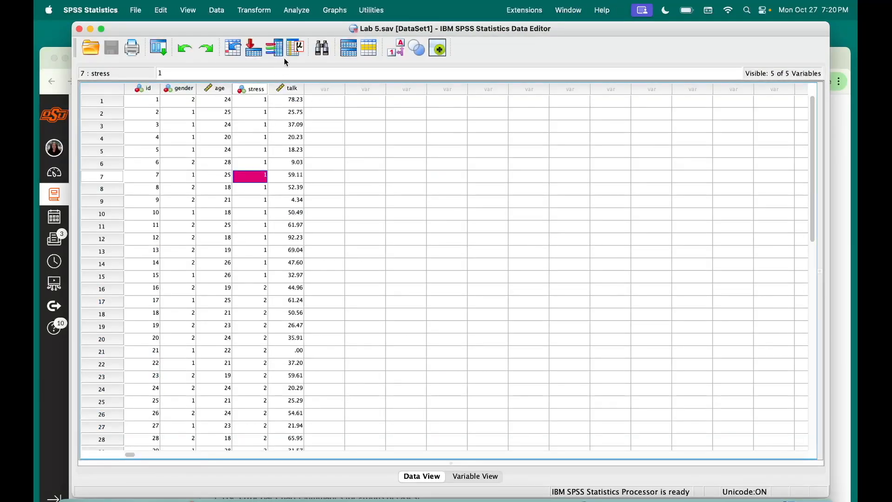
mouse_move(300, 28)
mouse_down()
mouse_move(293, 29)
mouse_move(306, 28)
mouse_up()
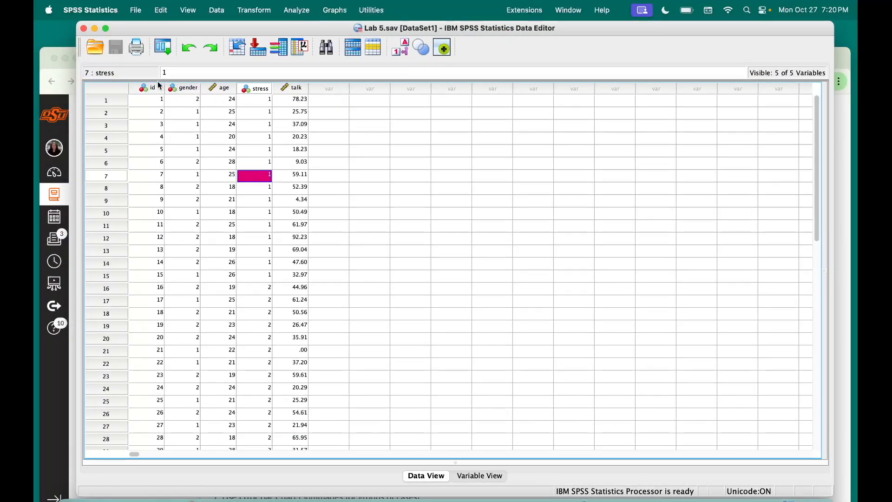
Examine the variable columns in the data, highlighting stress and talk together, the id to age columns, and stress alone
drag(159, 86, 292, 87)
click(246, 166)
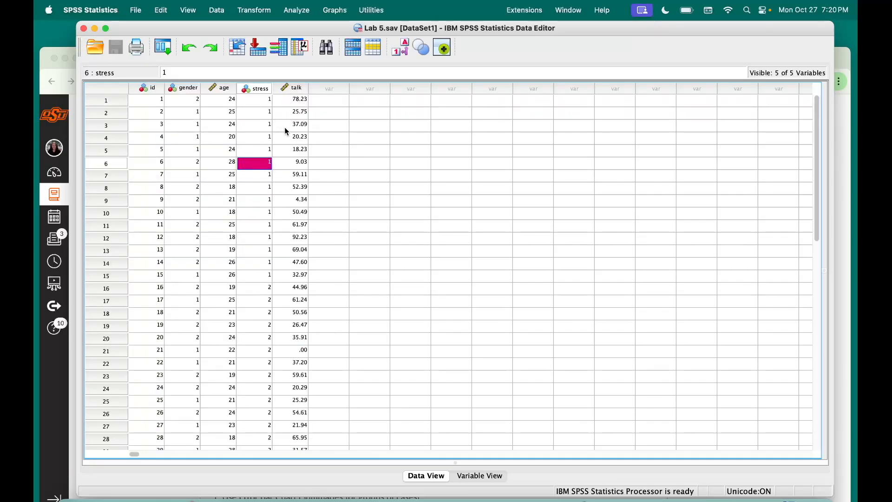
drag(264, 88, 281, 89)
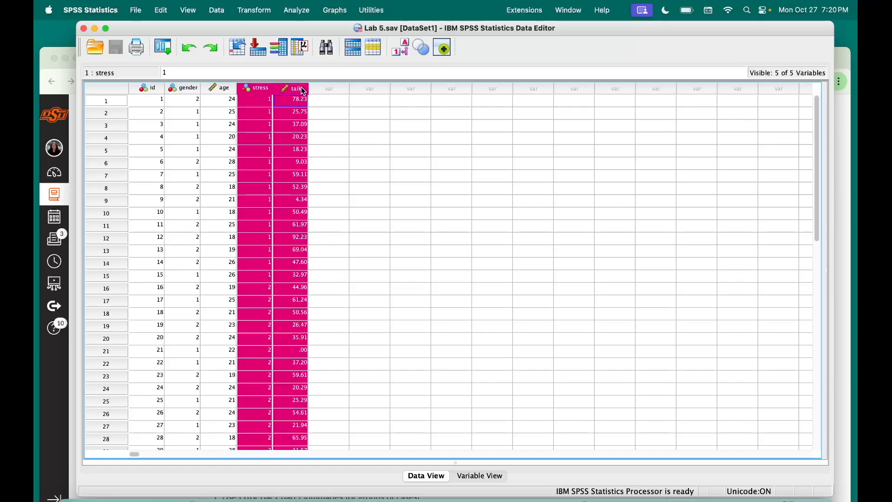
drag(222, 89, 148, 90)
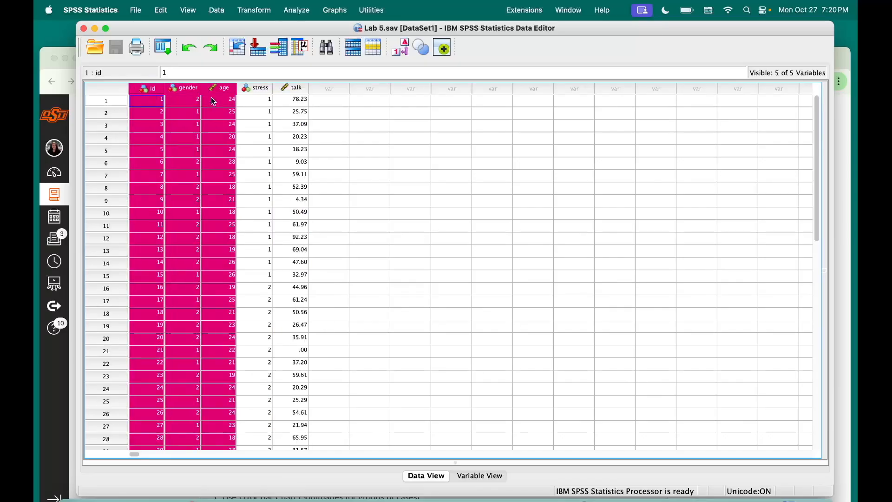
click(256, 89)
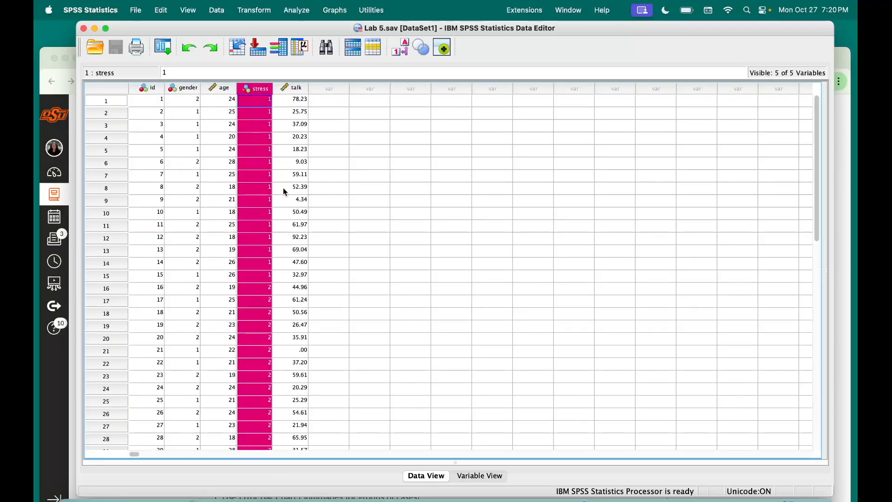
Check the value labels defined for the stress variable in Variable View and return to the data
click(488, 477)
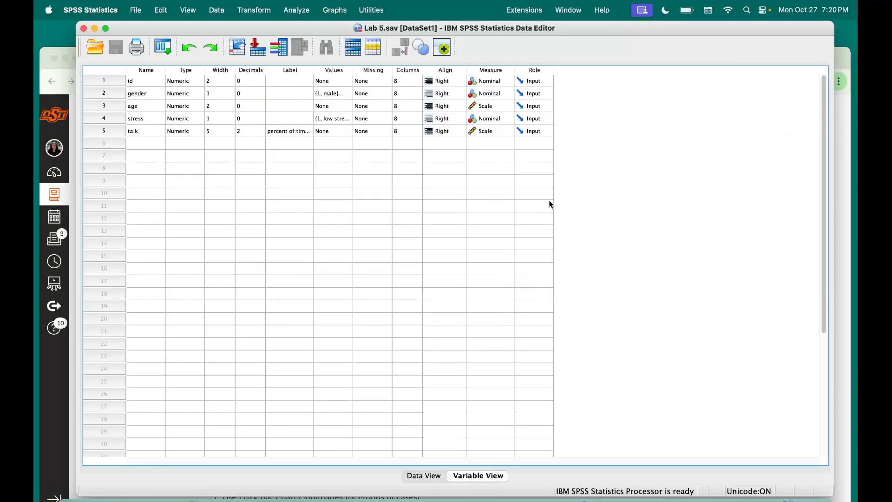
click(349, 119)
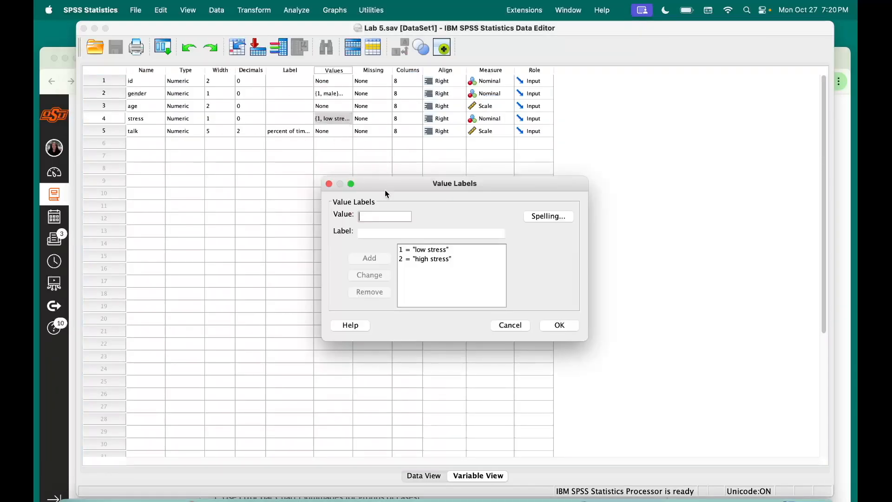
click(414, 259)
click(564, 328)
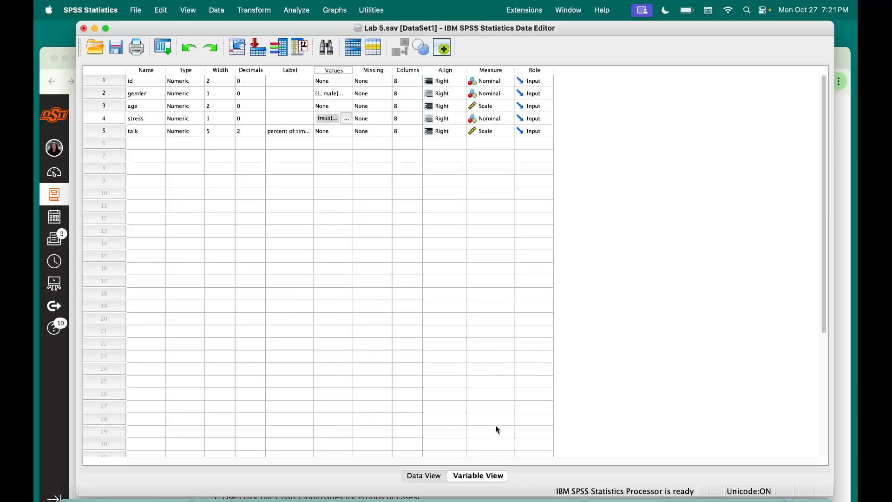
click(411, 476)
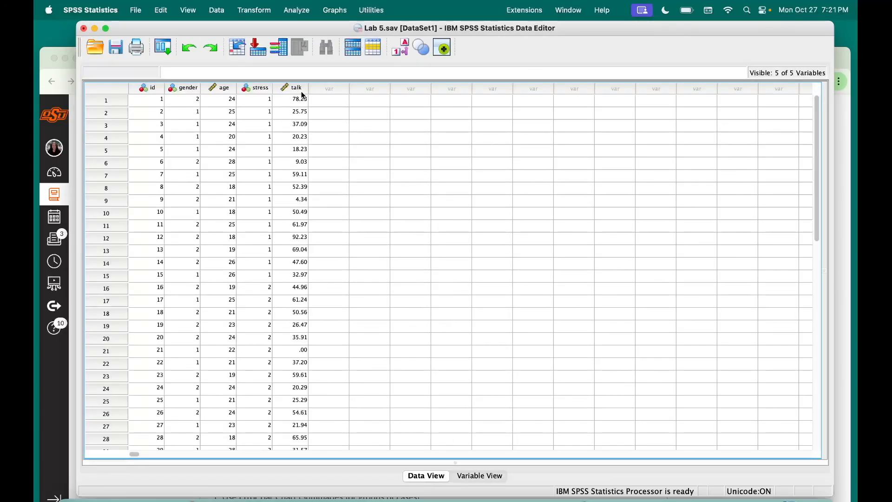
Examine the talk scores alongside their stress condition by highlighting the stress and talk columns
mouse_move(303, 95)
mouse_move(294, 97)
drag(257, 88, 290, 89)
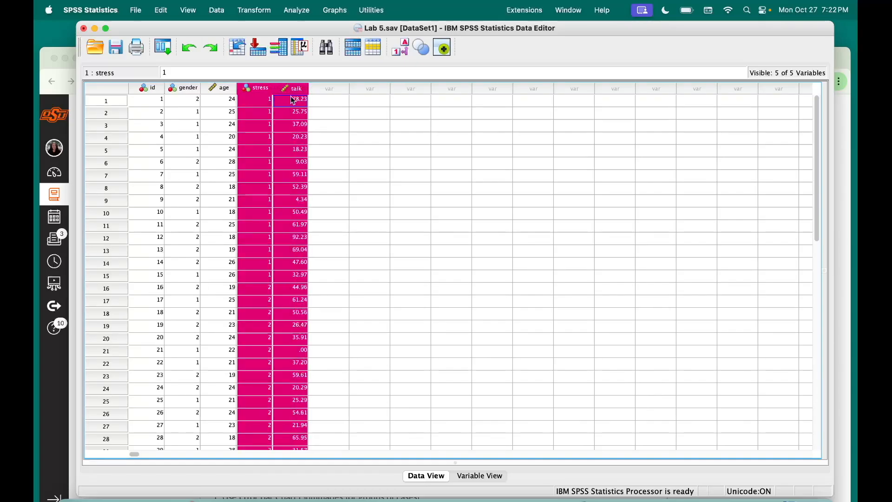
click(262, 102)
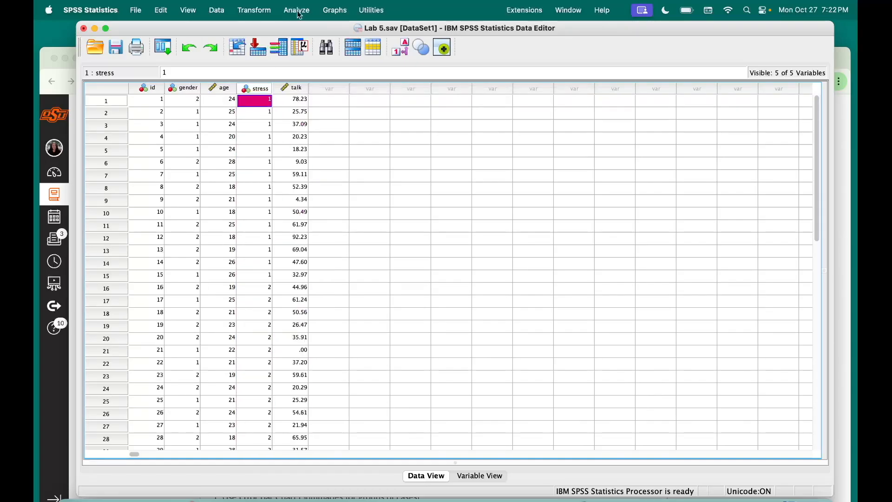
click(297, 10)
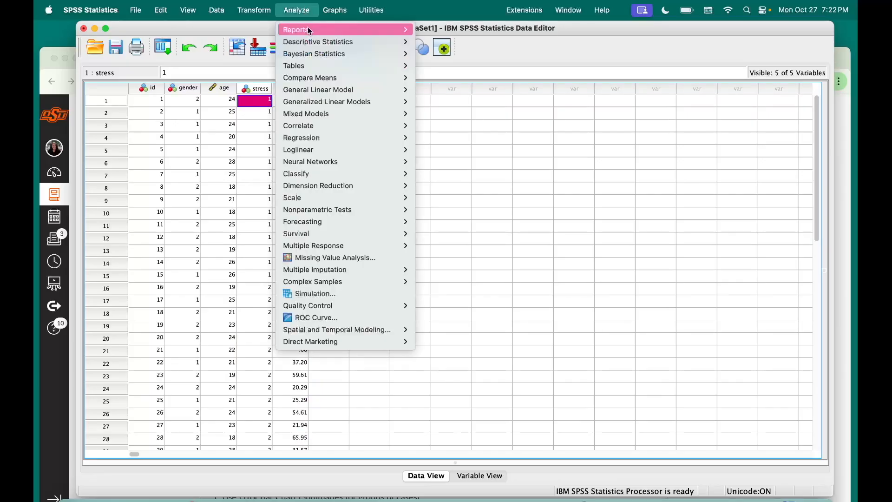
mouse_move(310, 77)
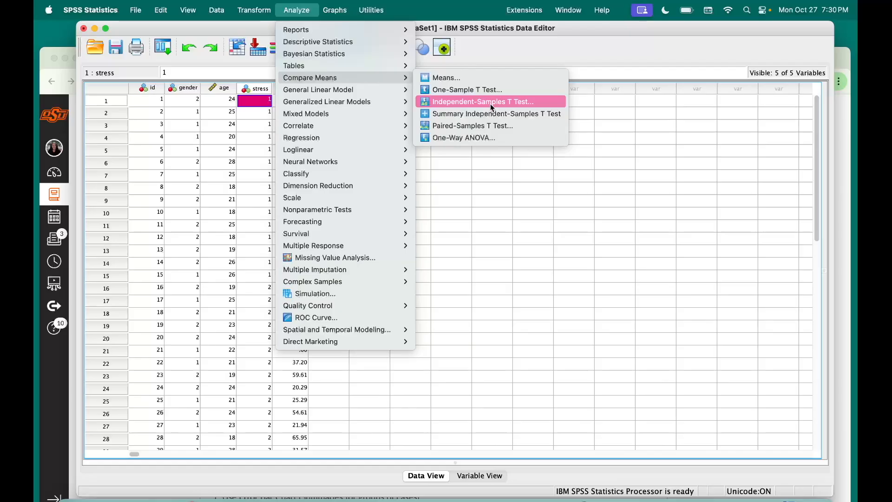
click(492, 105)
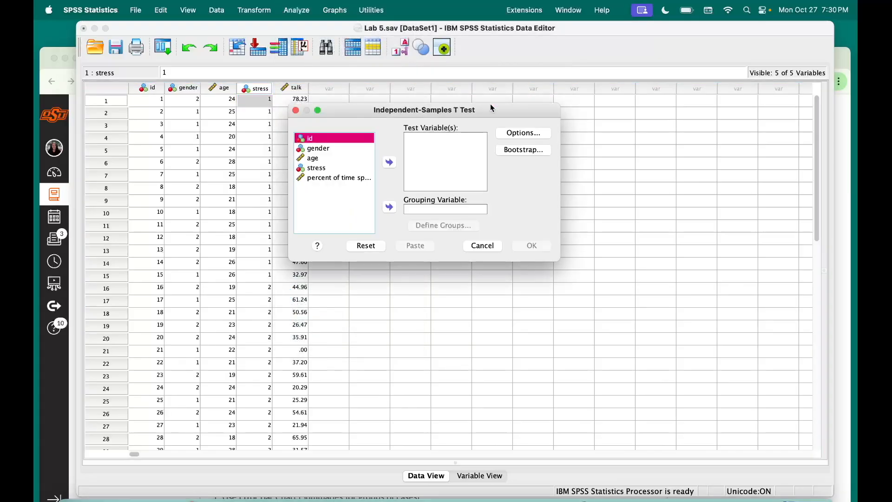
click(482, 245)
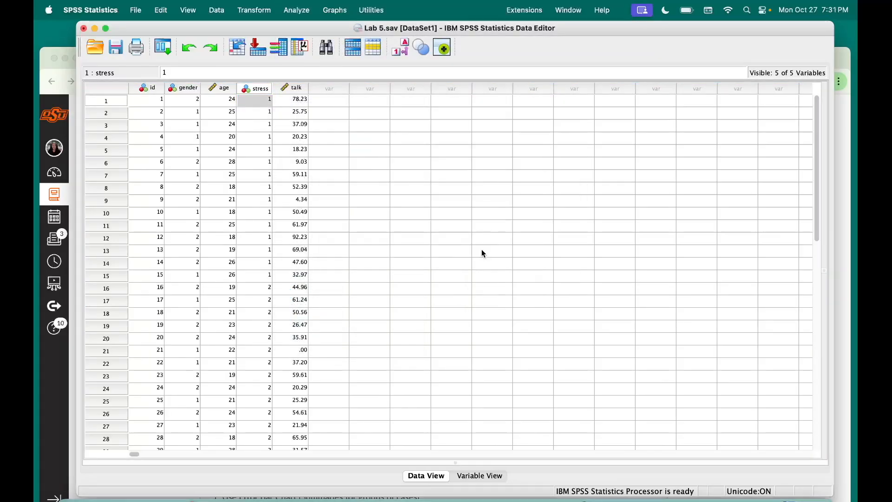
Start an Independent-Samples T Test and assign stress as the grouping variable
click(294, 7)
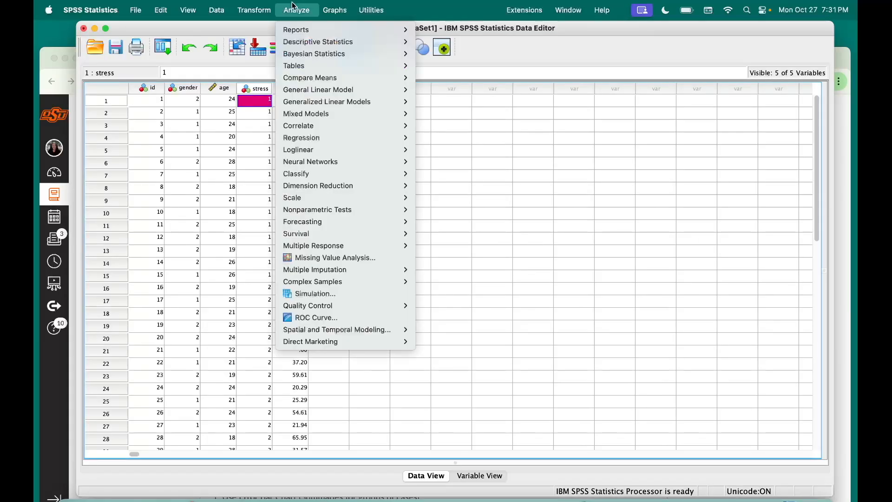
mouse_move(354, 78)
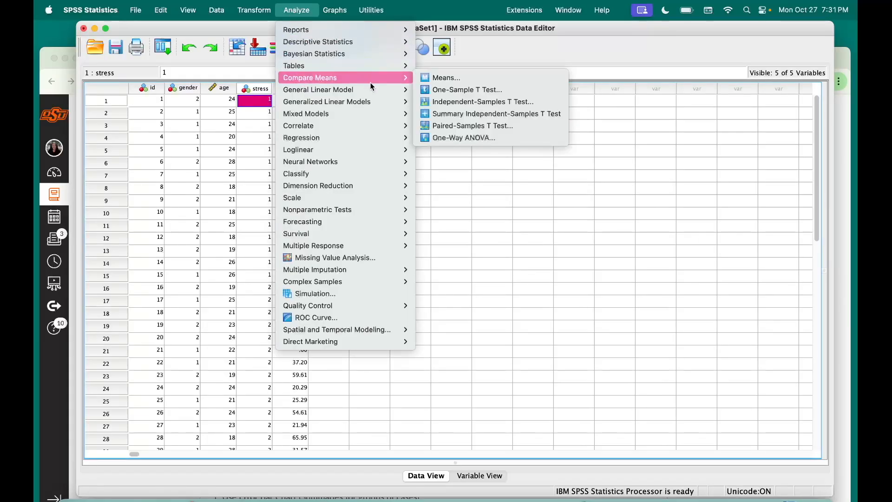
click(456, 100)
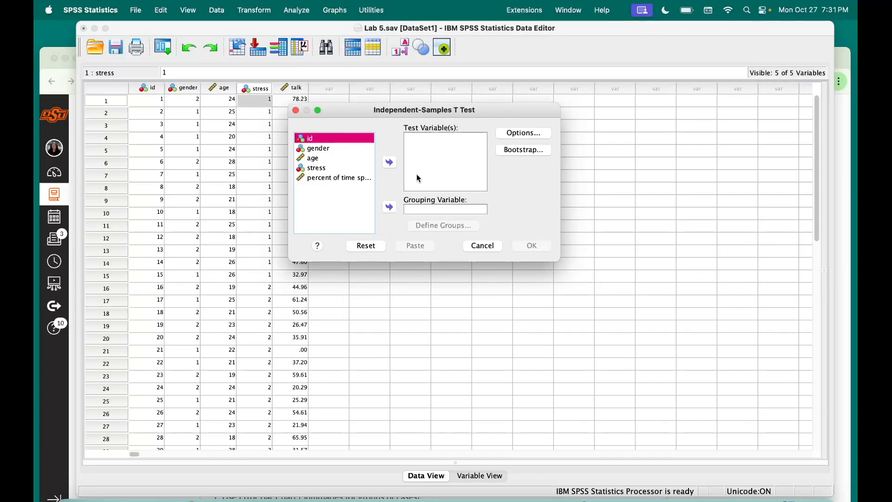
click(327, 169)
click(390, 207)
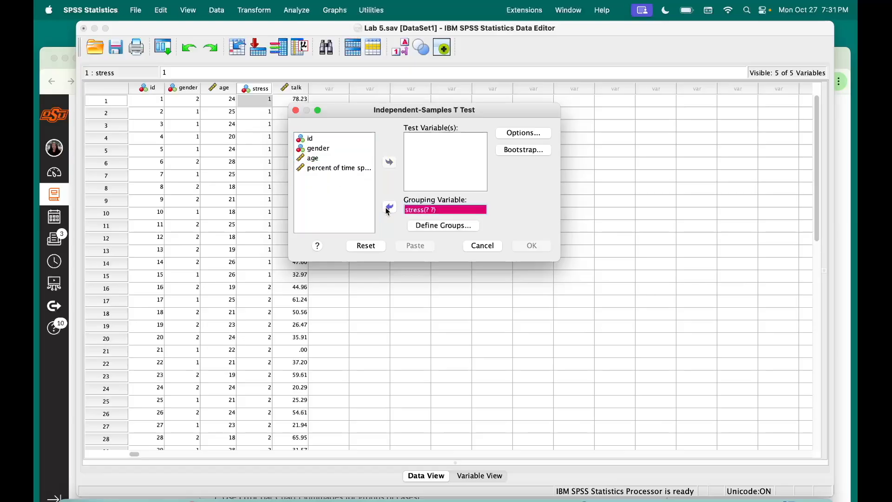
Show variable names instead of labels in the variable list and assign talk as the test variable
click(346, 169)
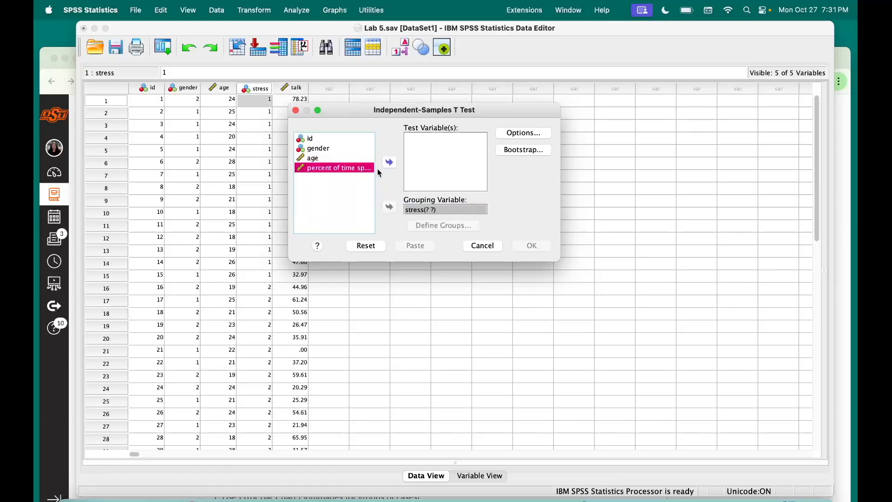
click(390, 163)
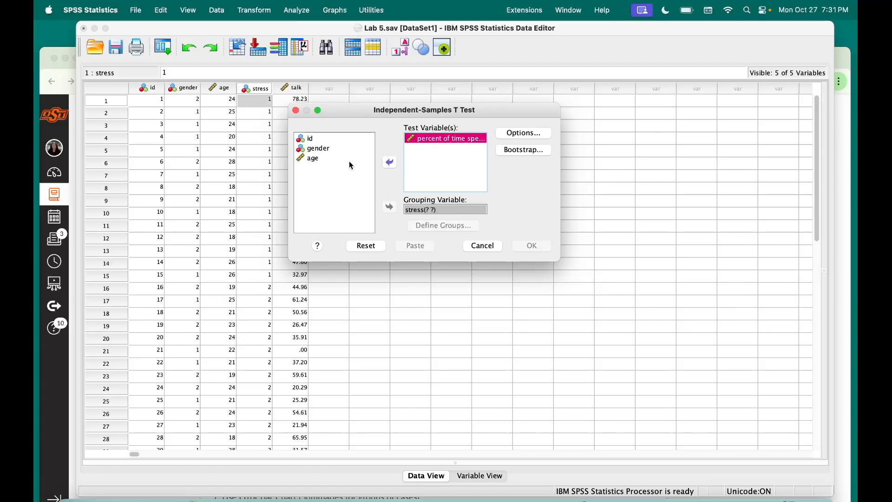
click(390, 163)
right_click(343, 170)
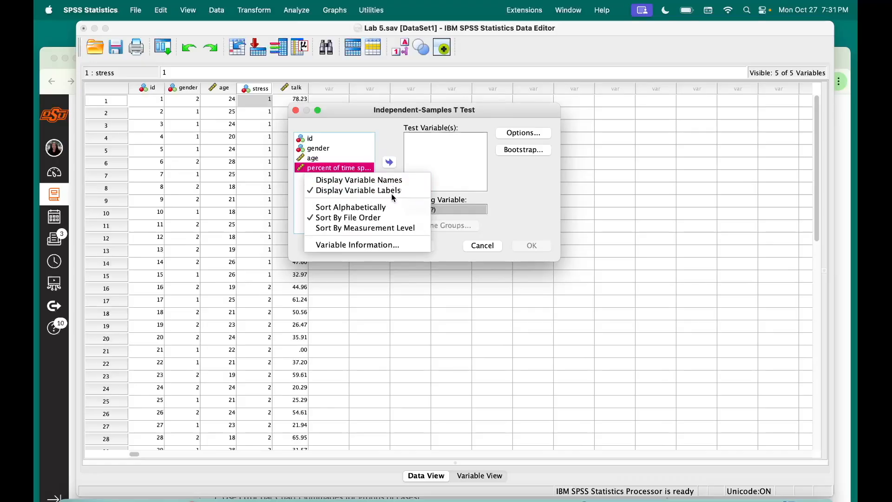
click(367, 184)
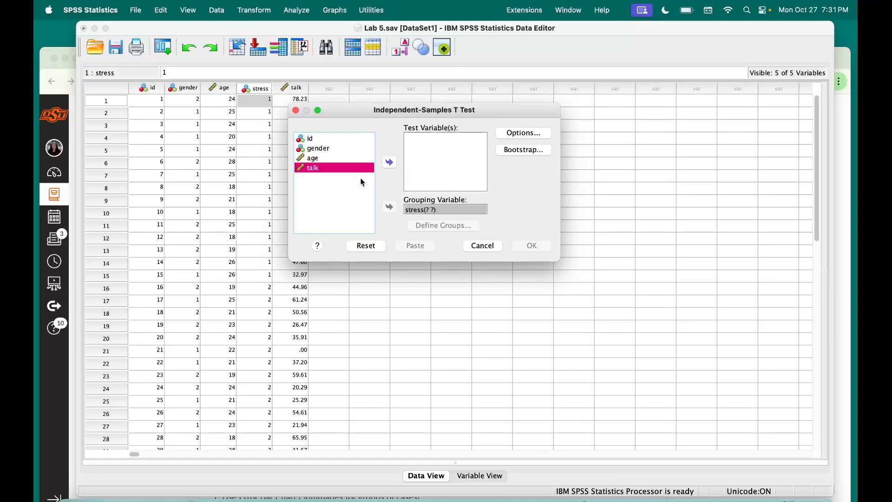
click(389, 162)
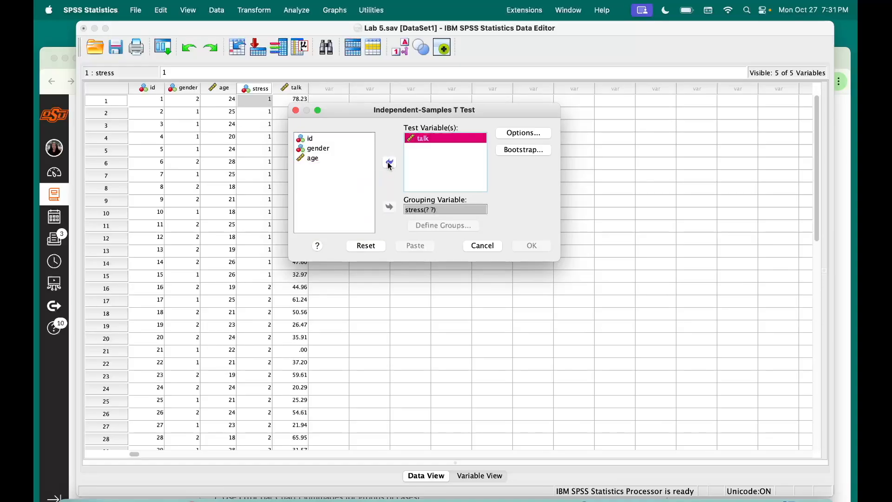
Define the groups for the stress variable with specified values, Group 1 as 1 and Group 2 as 2
click(433, 212)
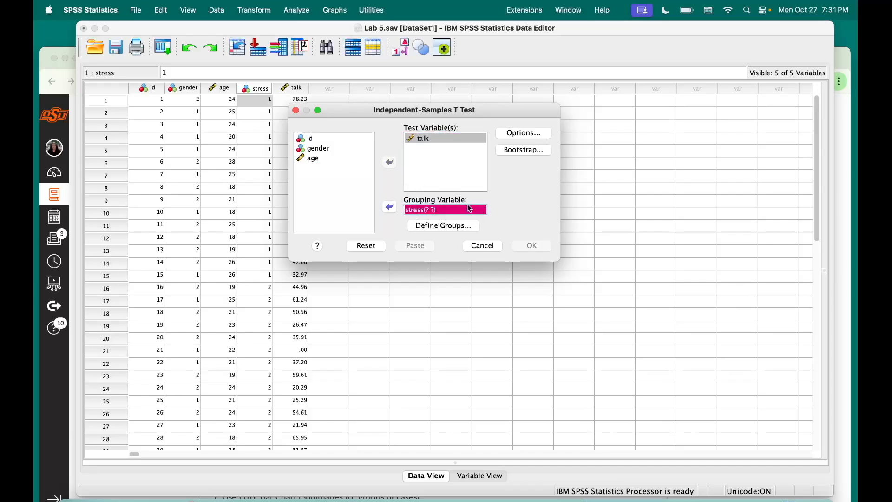
click(456, 224)
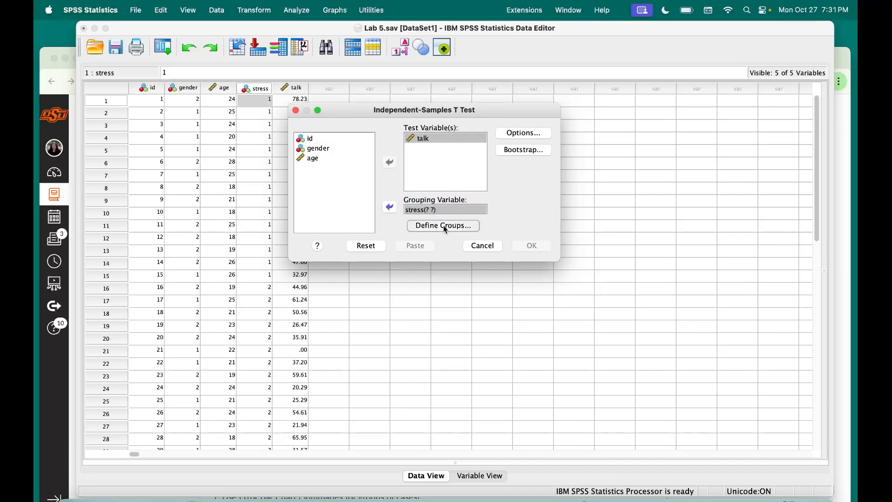
click(408, 155)
text(1)
click(405, 170)
text(2)
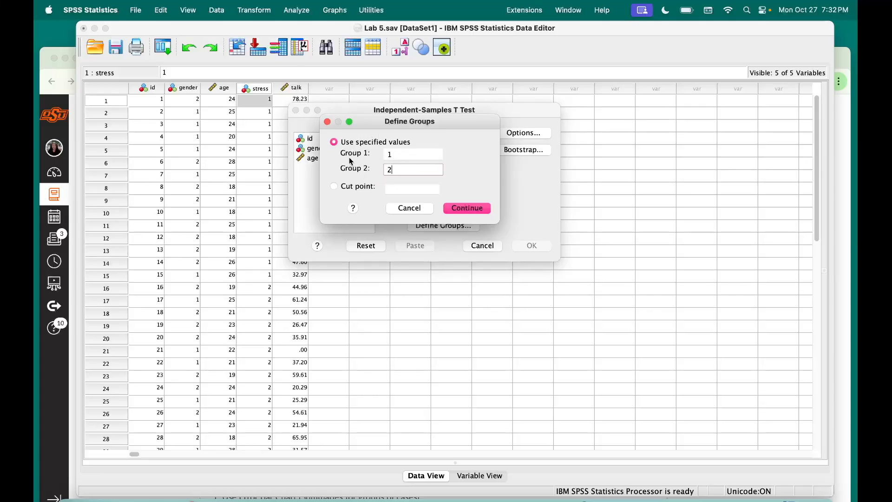
Try coding the groups as 0 for Group 1 and 1 for Group 2
click(417, 158)
click(398, 171)
click(417, 154)
text(0)
click(407, 171)
key(BackSpace)
text(1)
key(BackSpace)
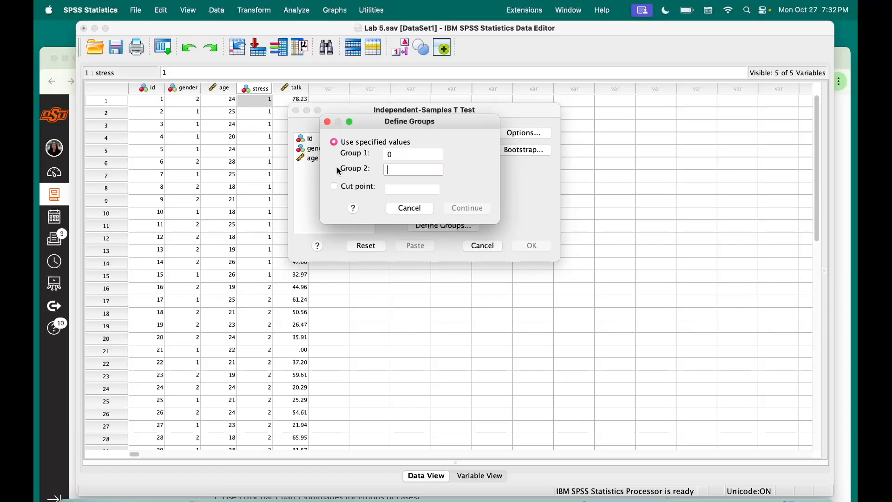
Set Group 2 to 2 and Group 1 to 1, and apply the group definition
text(2)
click(403, 153)
key(BackSpace)
text(1)
click(482, 209)
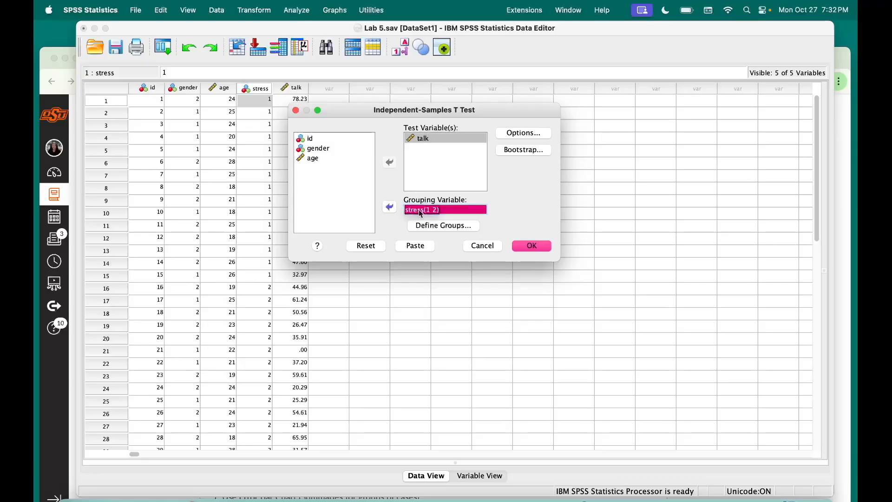
Recheck the group definition, run the t-test of talk by stress and move the output window down off the data
click(437, 226)
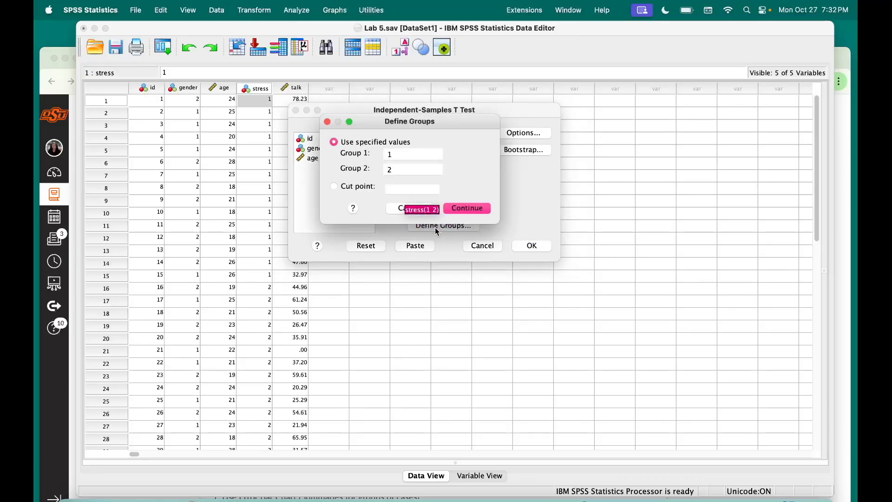
click(390, 209)
click(531, 247)
drag(481, 16, 481, 442)
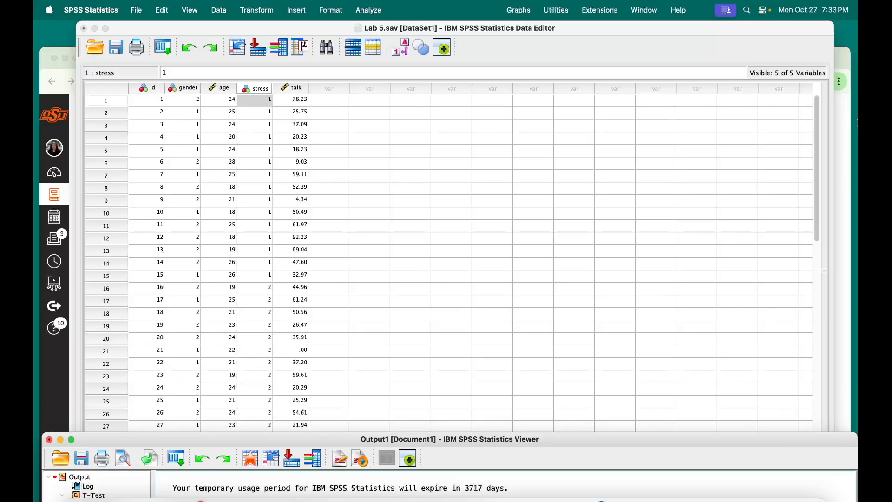
Switch to Chrome and review the Part 2 graph instructions in the assignment, highlighting "Error Bar Chart"
click(843, 63)
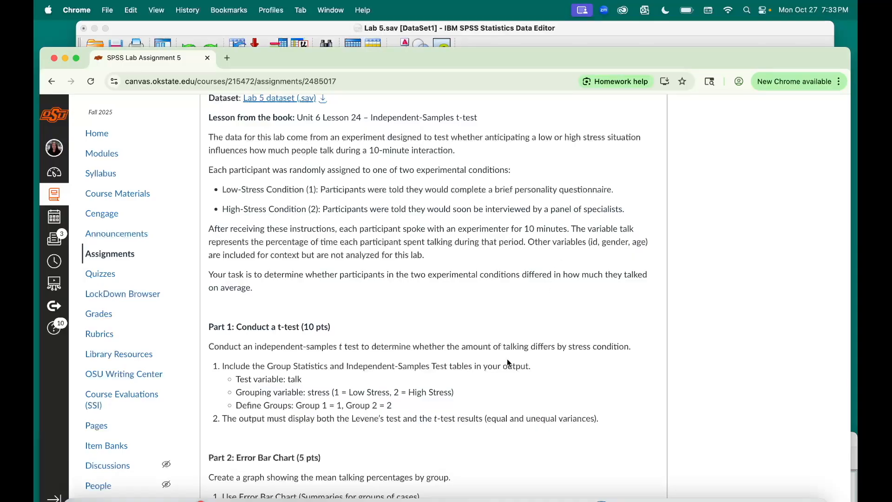
scroll(480, 377, down, 2)
scroll(480, 377, down, 1)
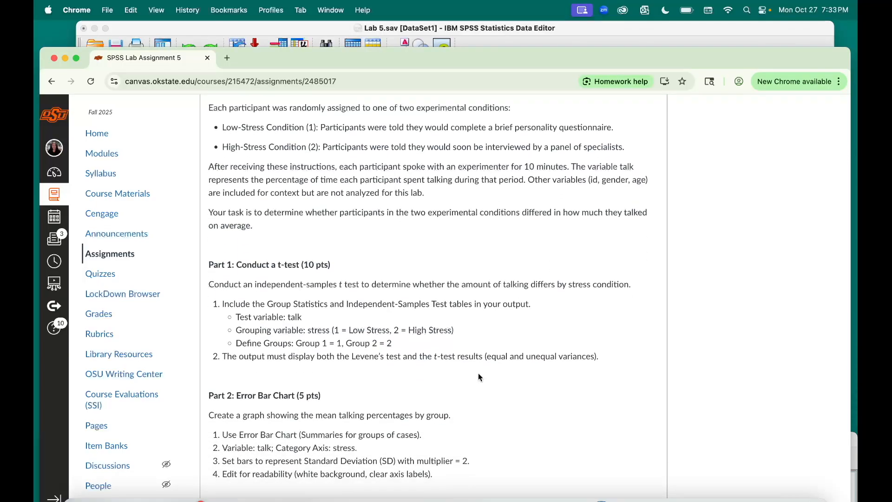
scroll(480, 378, down, 2)
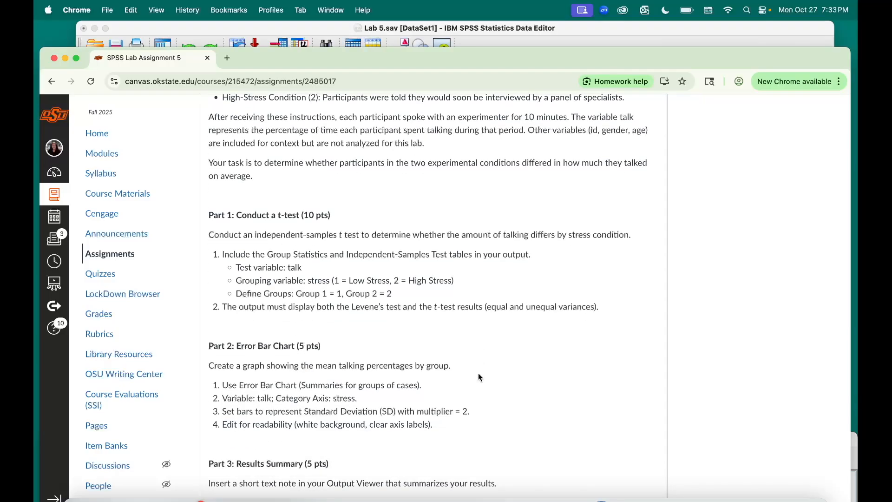
scroll(479, 374, down, 6)
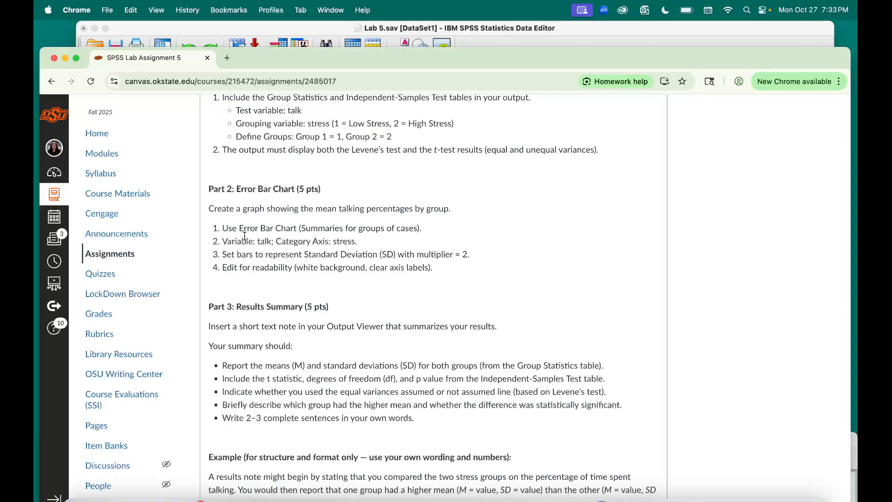
drag(239, 228, 299, 229)
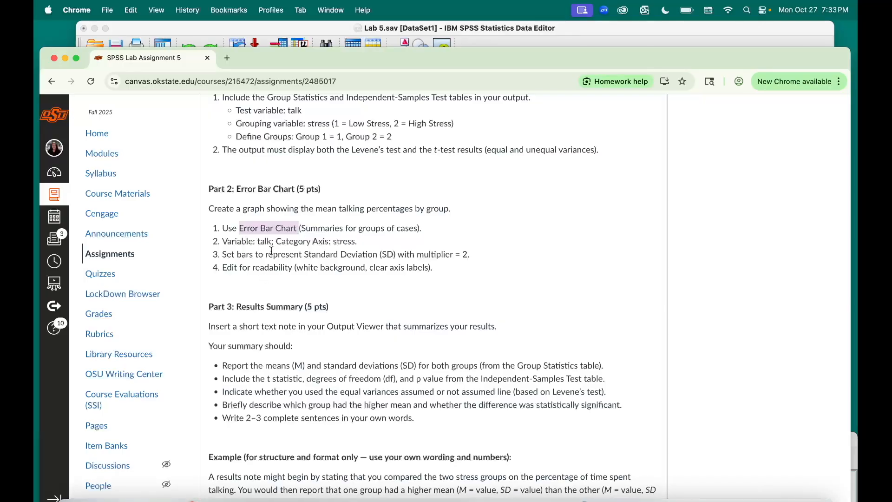
Check the chart variables talk and stress in the assignment, and define a simple error bar chart for groups of cases in SPSS
drag(273, 241, 258, 242)
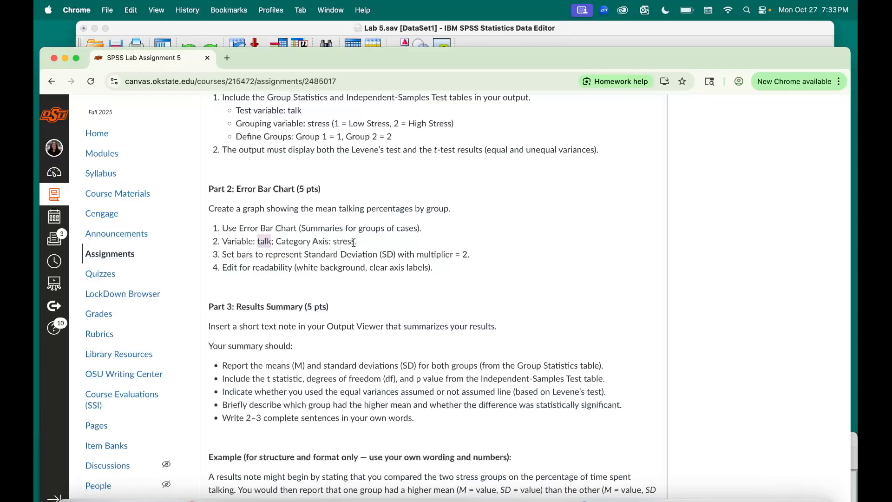
drag(356, 242, 333, 242)
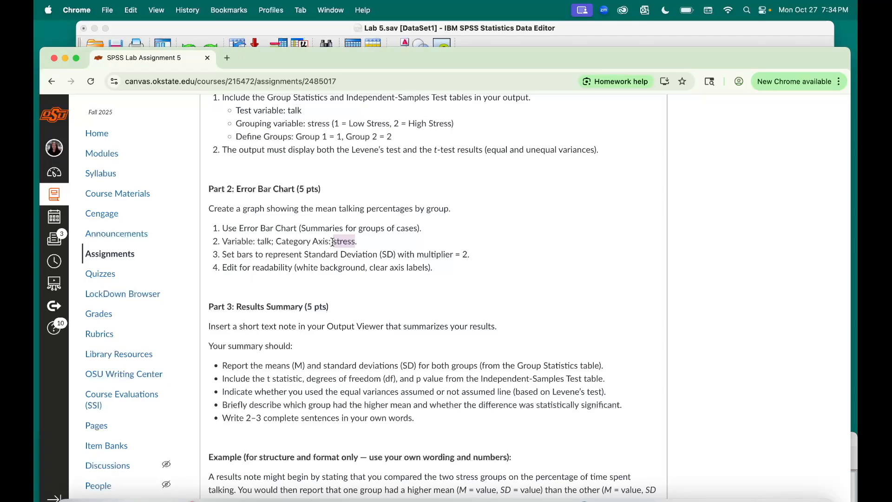
click(500, 31)
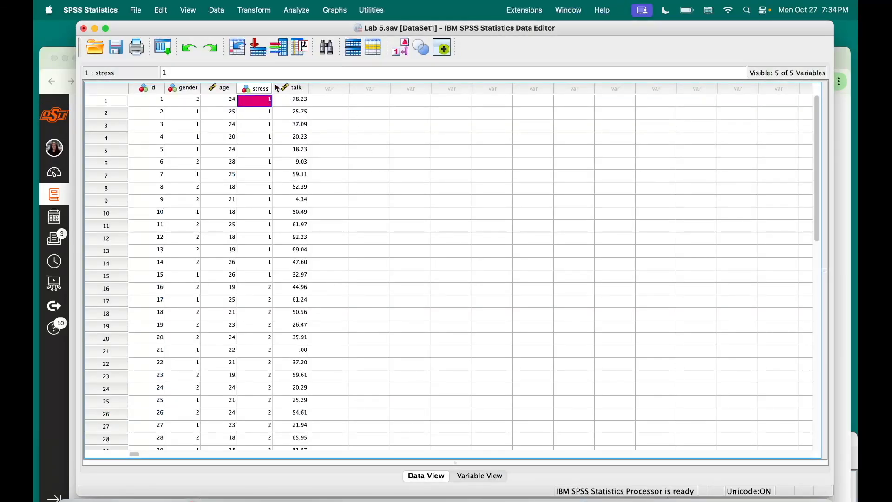
click(334, 12)
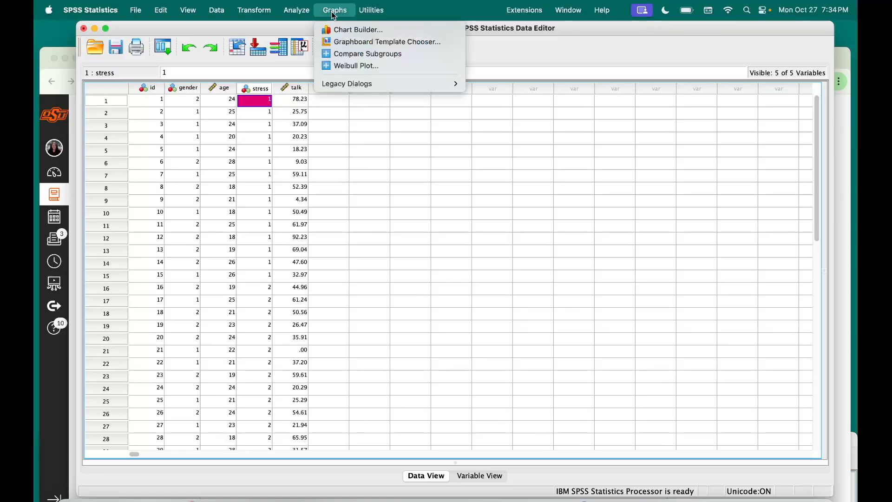
mouse_move(352, 85)
click(498, 175)
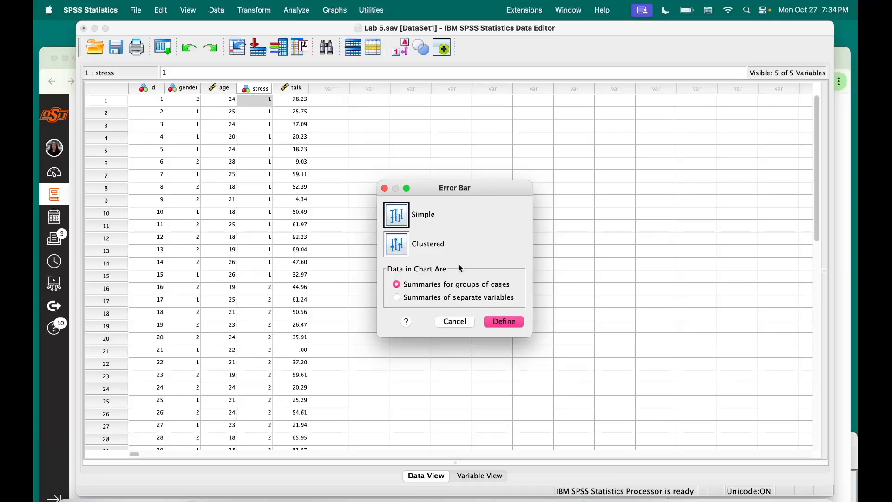
click(503, 323)
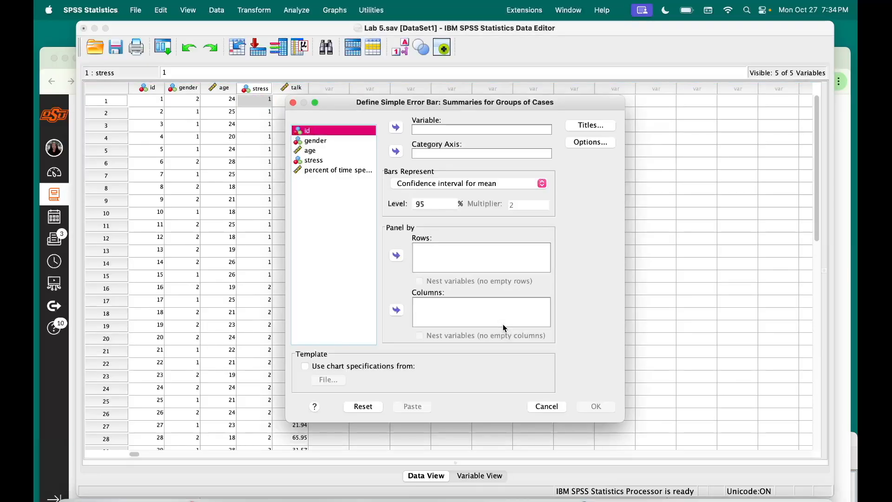
Assign percent of time spent talking as the chart variable and stress as the category axis
click(317, 170)
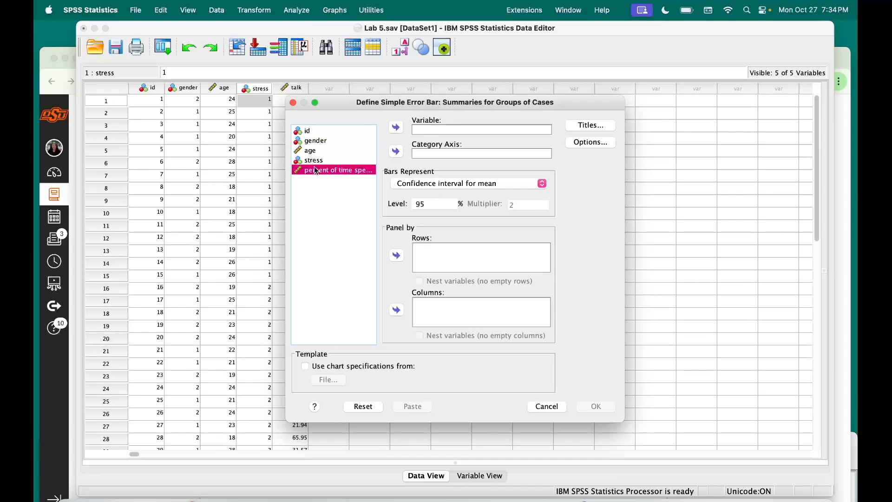
click(395, 128)
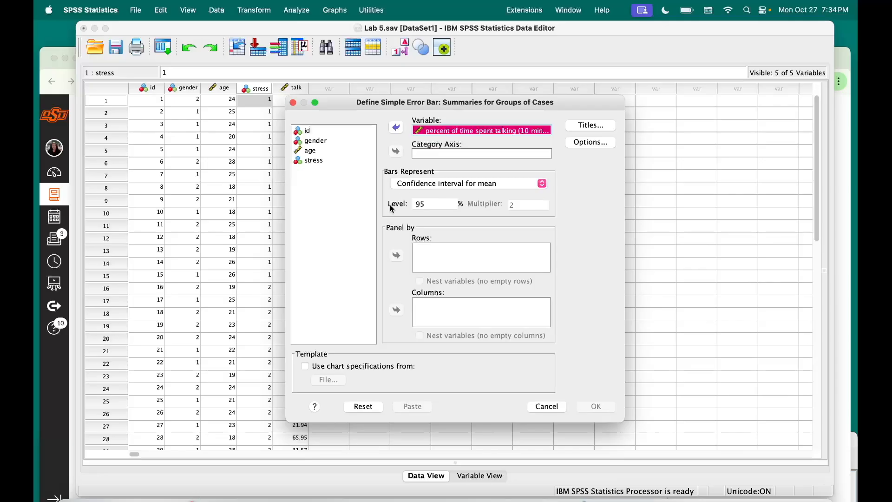
click(341, 160)
click(402, 152)
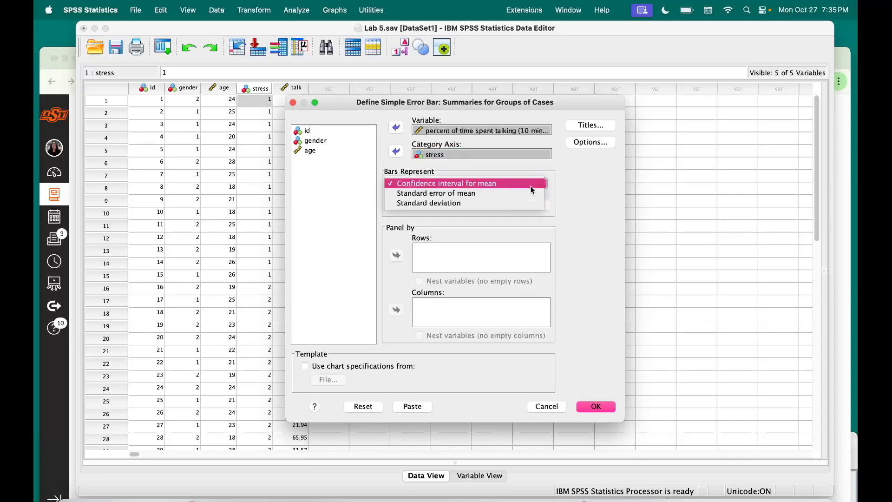
Make the bars represent standard deviation with a multiplier of 2 and generate the error bar chart
click(528, 203)
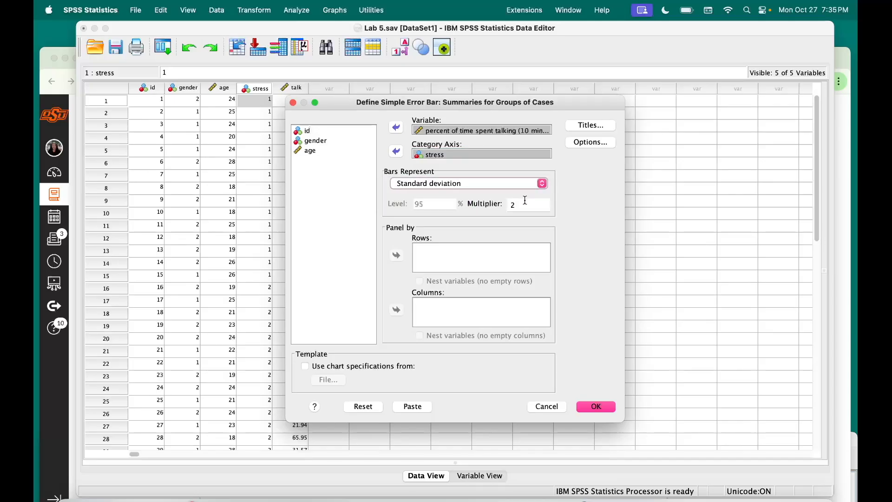
click(531, 205)
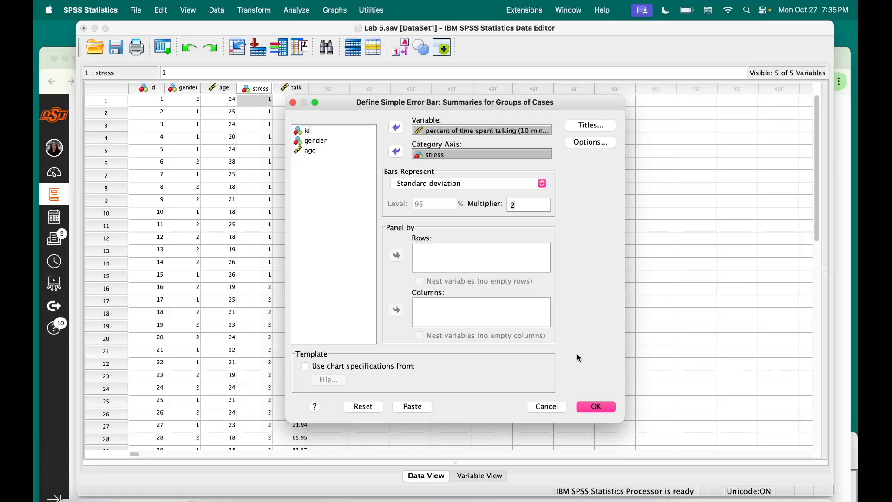
click(598, 406)
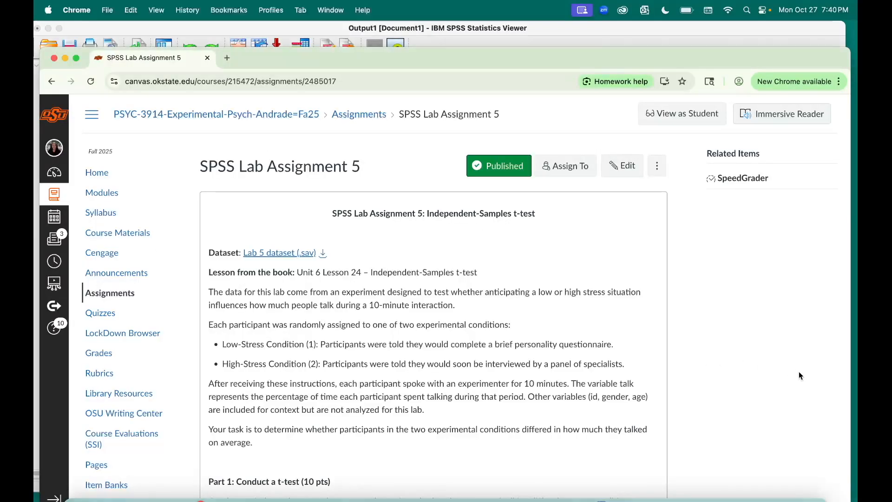
Review the Part 3 summary requirements on sentence count, means and standard deviations, and the t statistic, degrees of freedom and p value
scroll(798, 372, down, 15)
scroll(799, 372, up, 5)
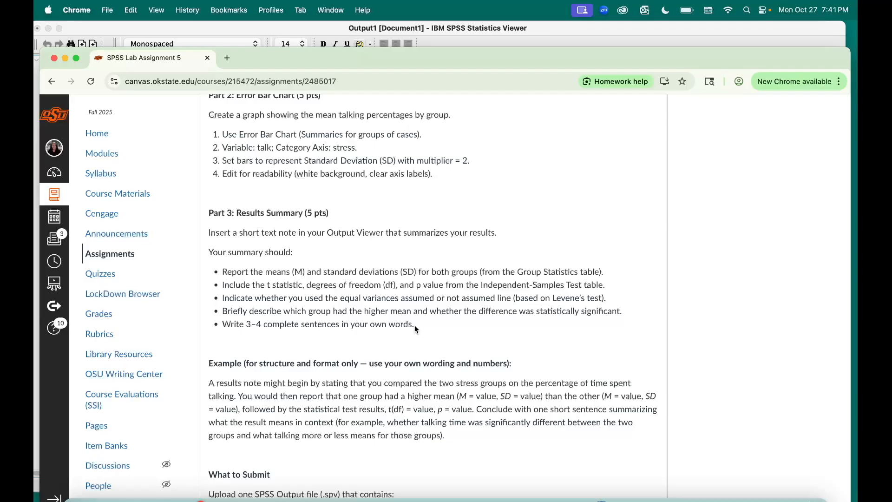
drag(415, 325, 224, 327)
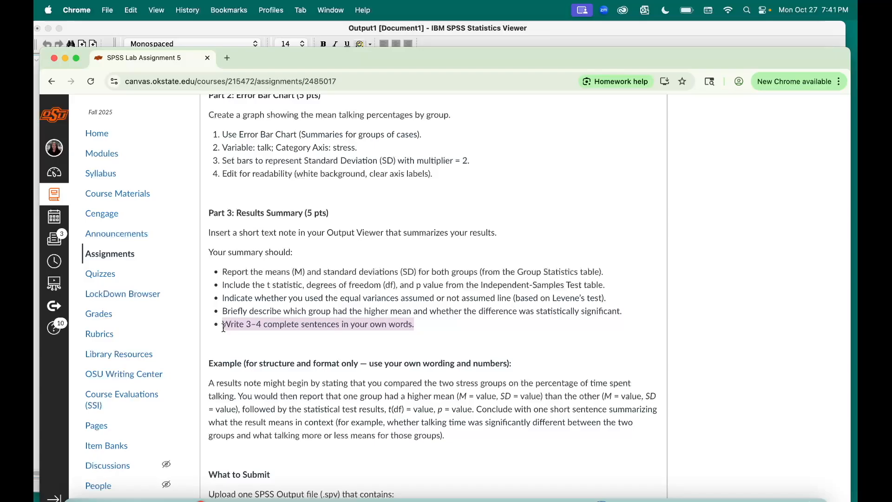
drag(223, 272, 673, 273)
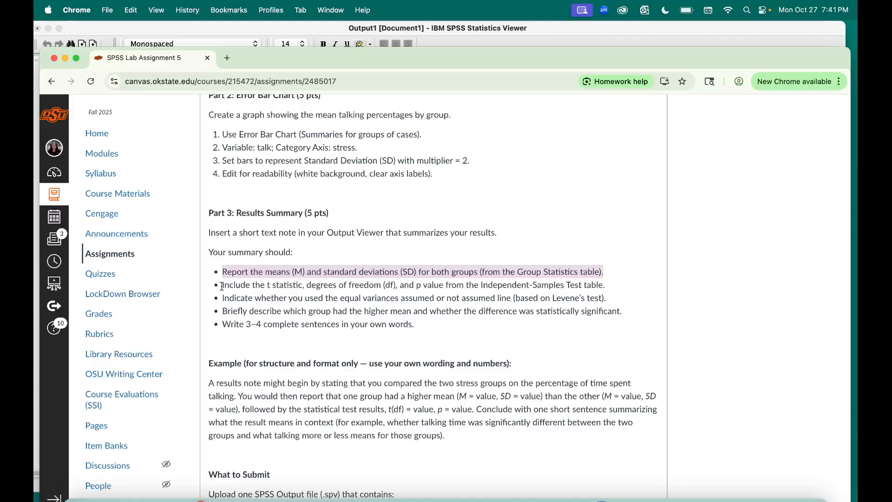
drag(222, 287, 609, 286)
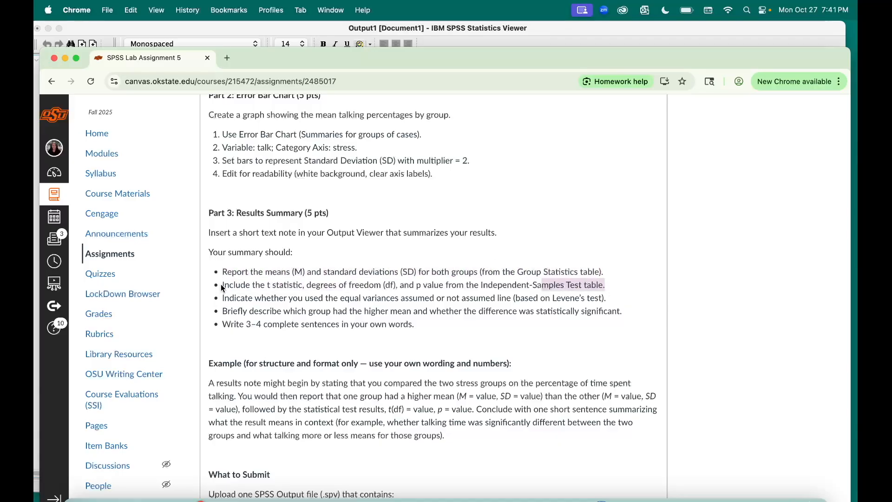
drag(222, 286, 614, 285)
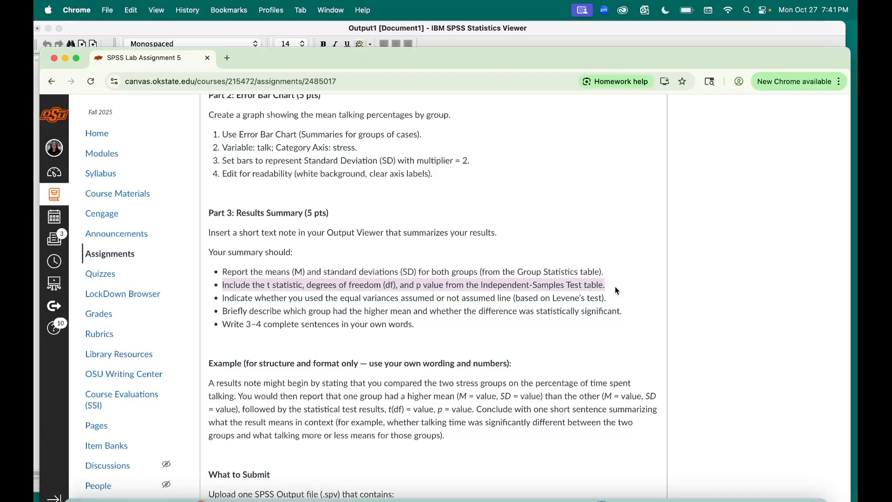
click(260, 285)
drag(266, 285, 443, 286)
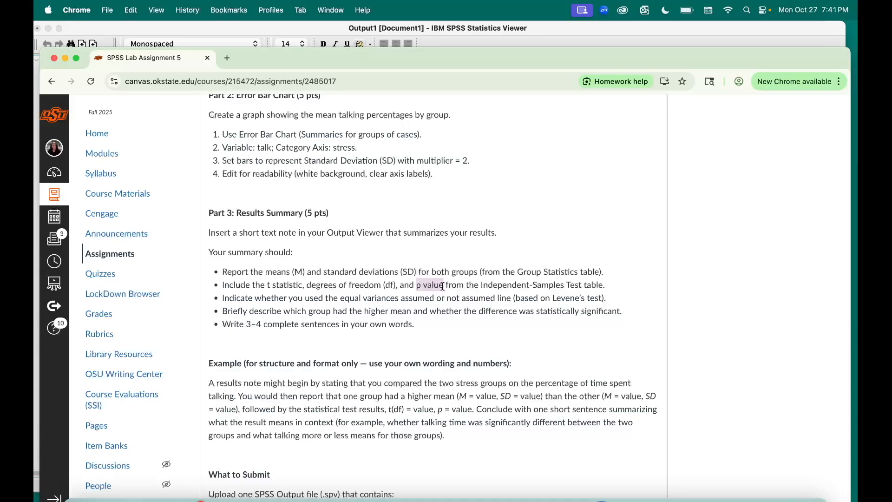
Examine the requirement on equal variances and Levene's test, and recheck which statistics come from the Independent-Samples Test and Group Statistics tables
scroll(305, 307, down, 1)
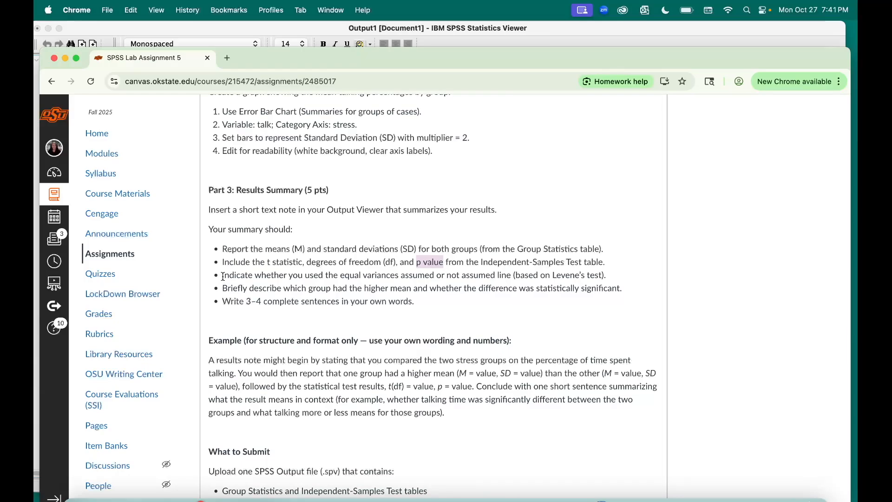
drag(223, 277, 330, 269)
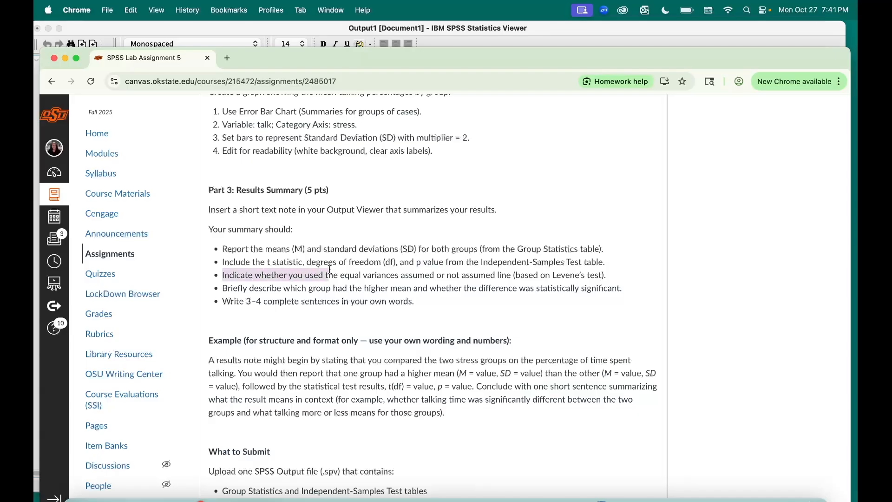
click(345, 276)
drag(346, 276, 435, 277)
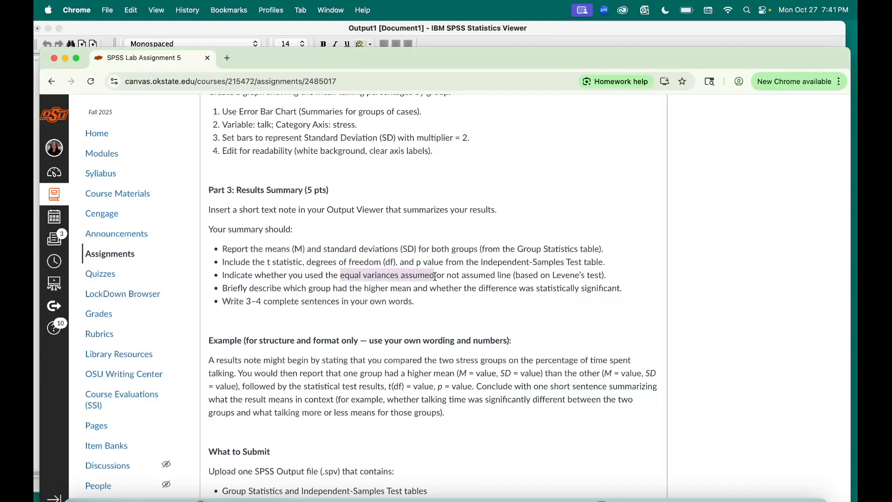
drag(603, 275, 517, 277)
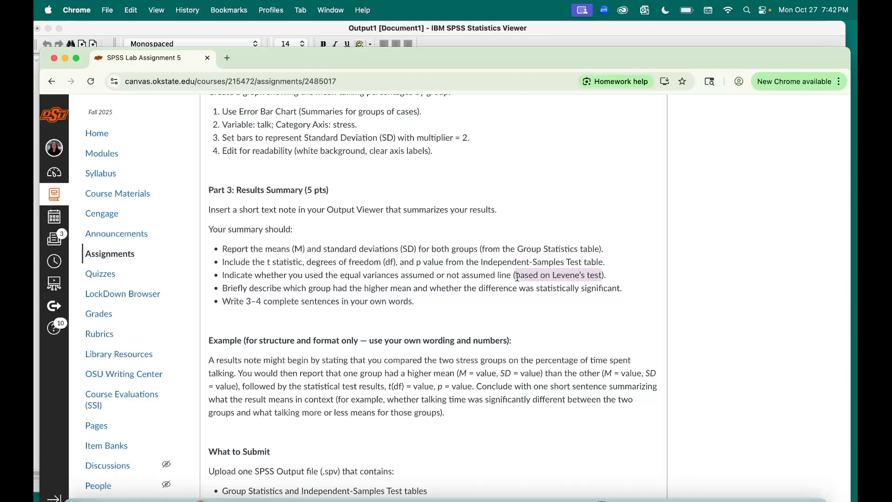
triple_click(427, 265)
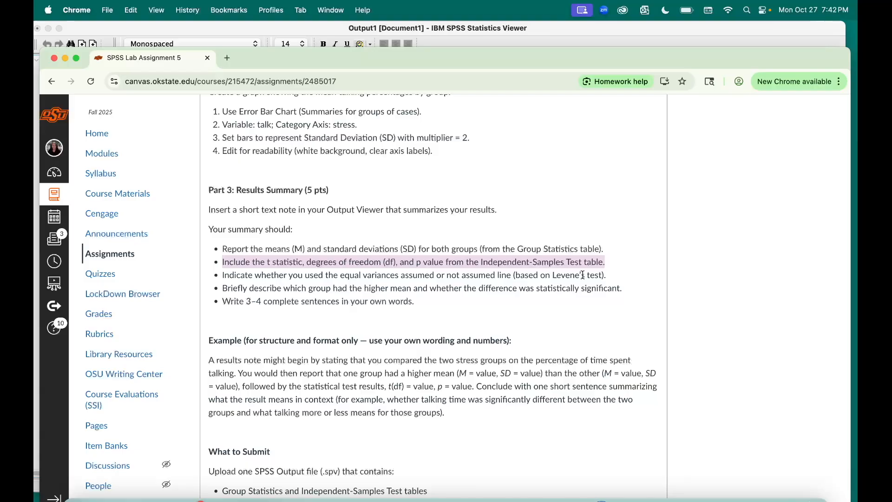
click(554, 276)
drag(554, 276, 602, 277)
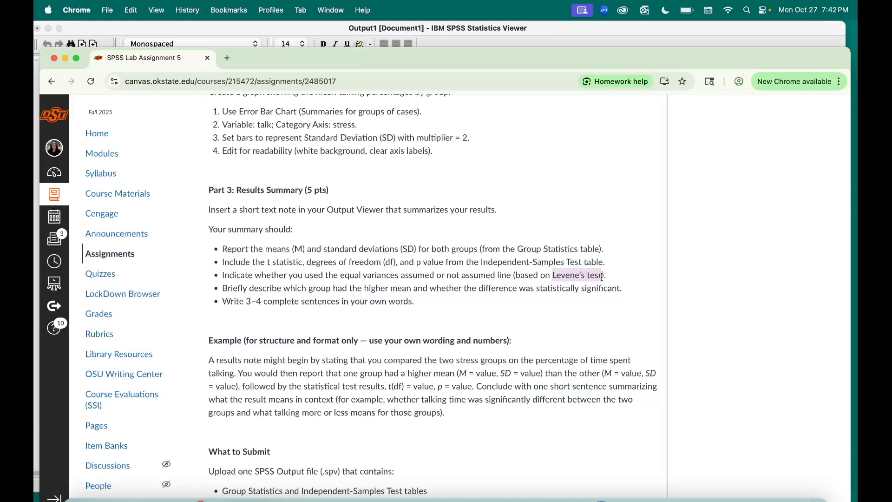
drag(607, 262, 221, 264)
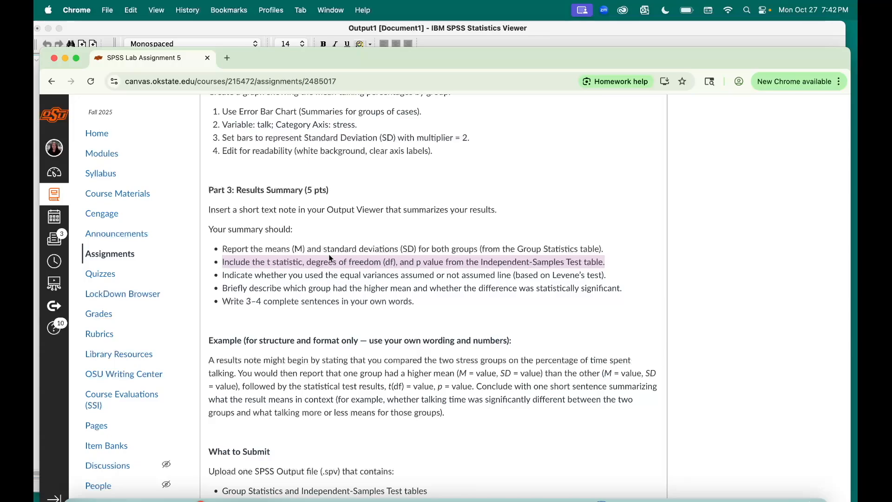
click(611, 274)
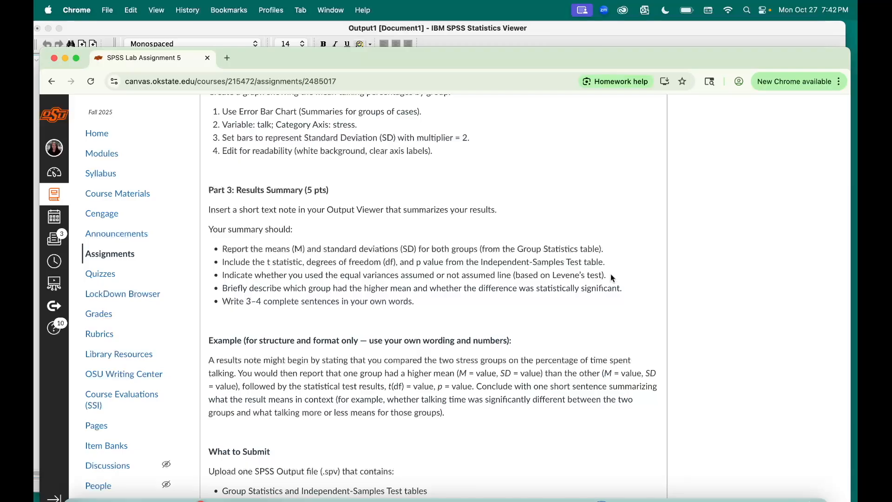
drag(339, 276, 399, 275)
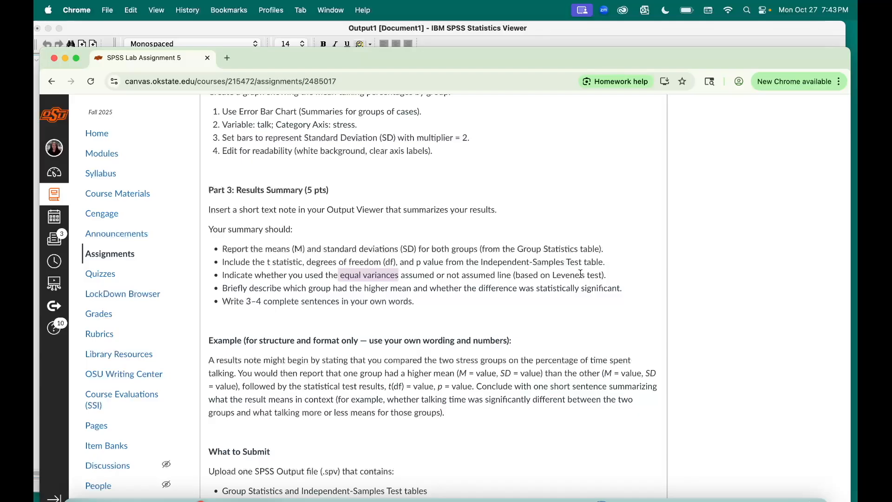
drag(606, 275, 582, 262)
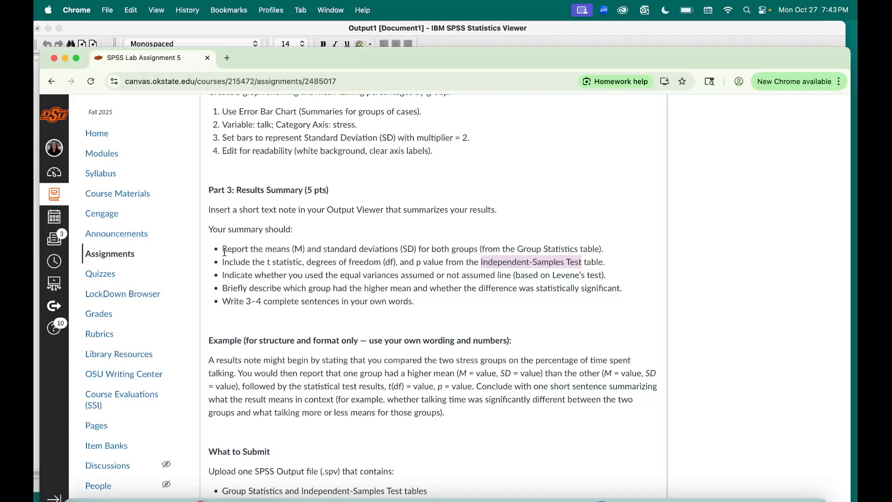
drag(223, 249, 604, 246)
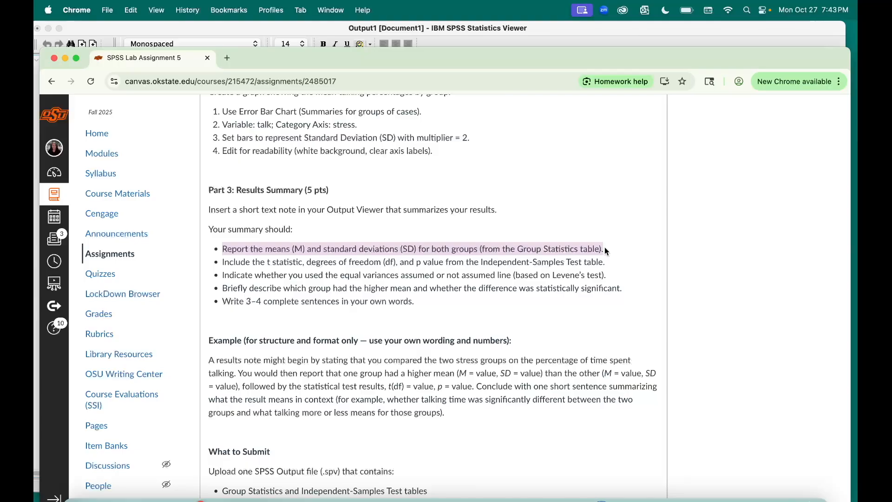
Read the example results note, highlighting its opening comparison and the placeholders for the mean and standard deviation
drag(209, 360, 486, 407)
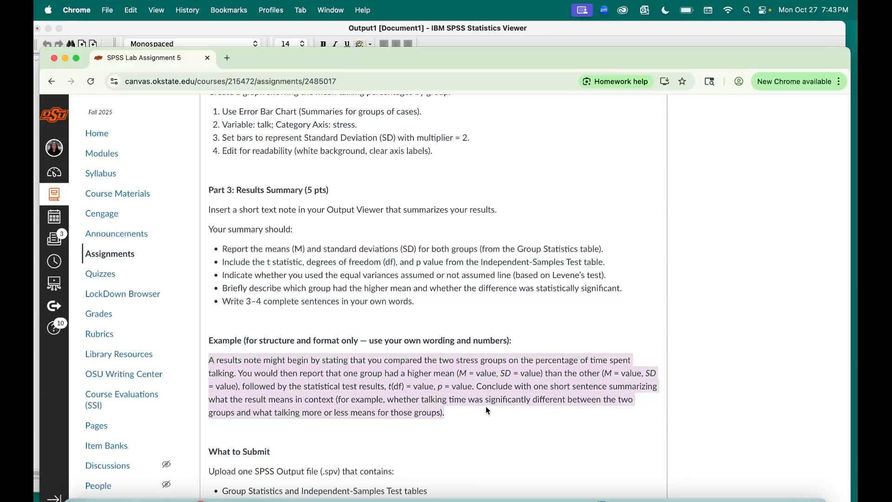
click(214, 361)
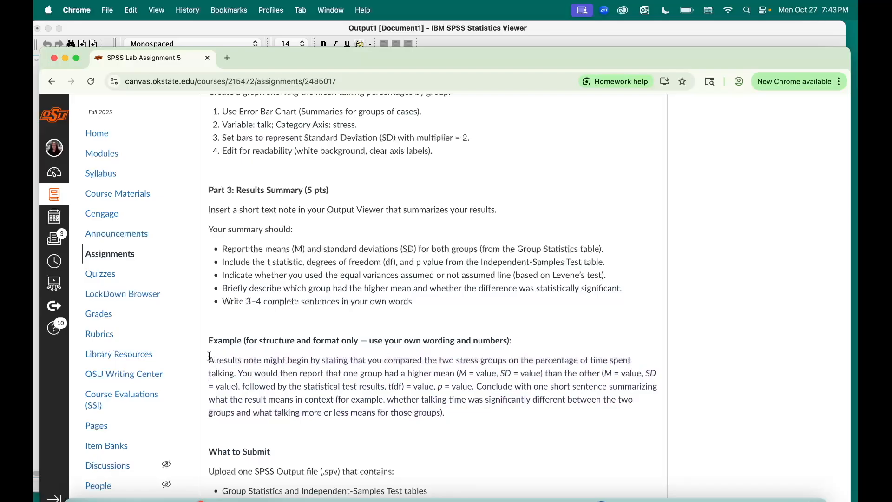
drag(209, 360, 455, 375)
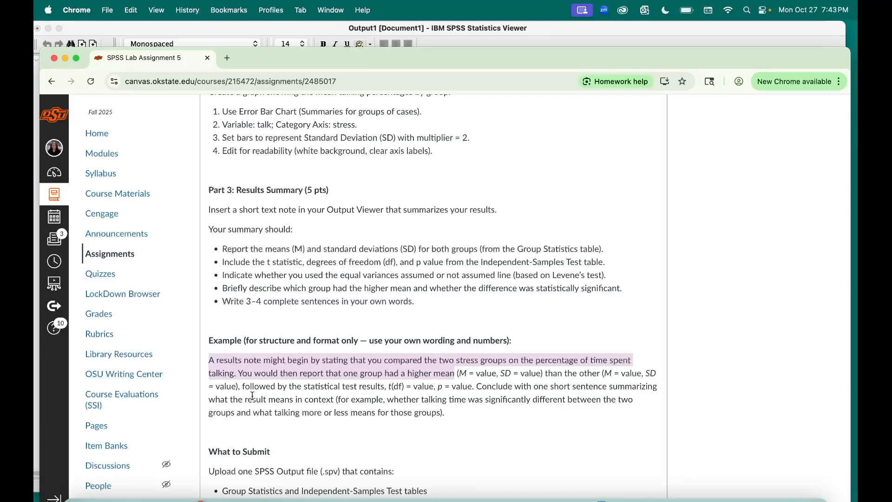
click(256, 376)
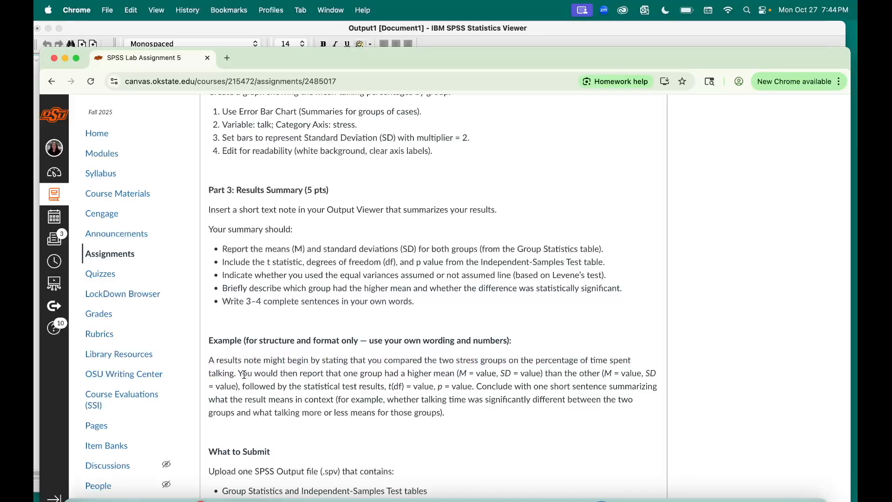
drag(237, 373, 338, 384)
click(470, 372)
drag(457, 374, 541, 373)
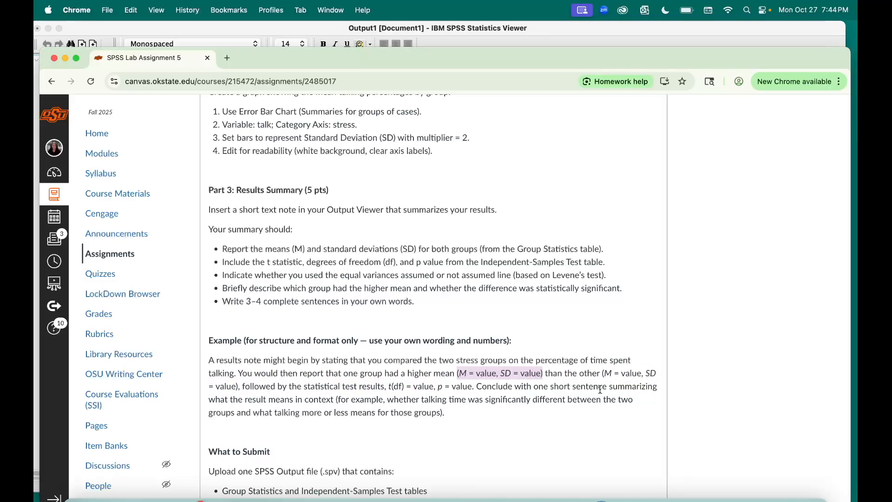
click(623, 375)
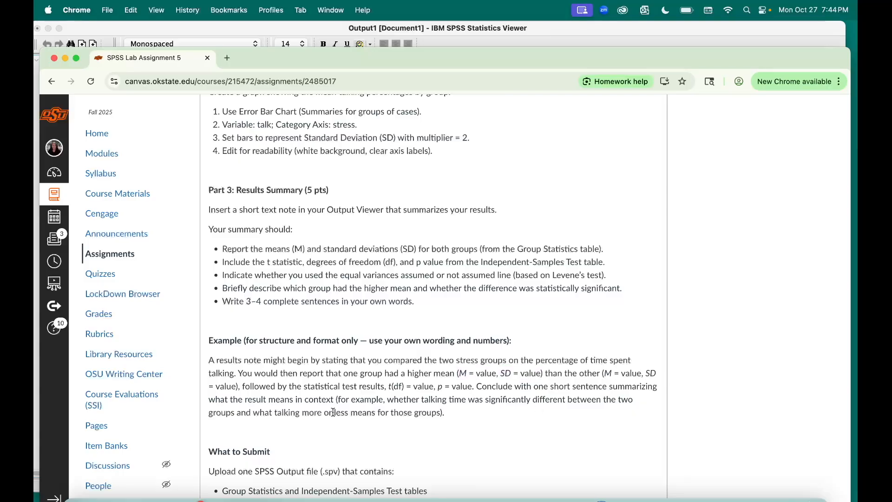
Read the placeholders for the t statistic, df and p value, the Levene's test requirement, and the requirement to describe the group with the higher mean
drag(384, 387, 475, 386)
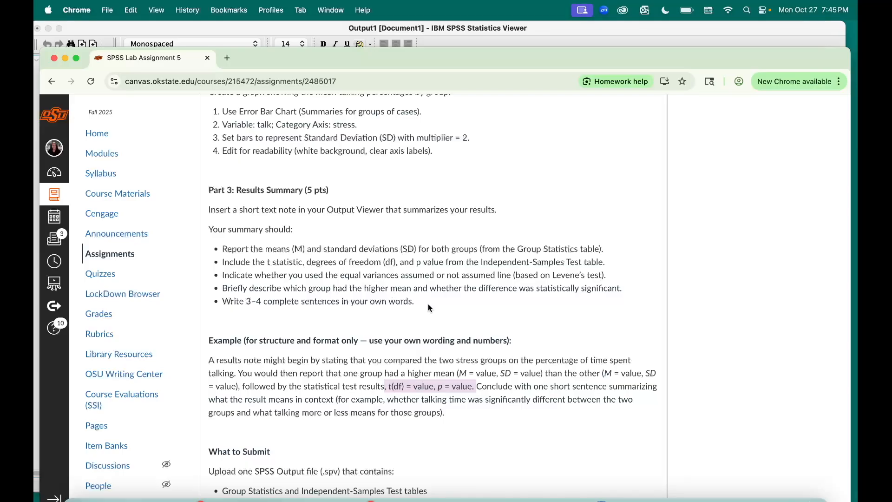
drag(552, 276, 610, 276)
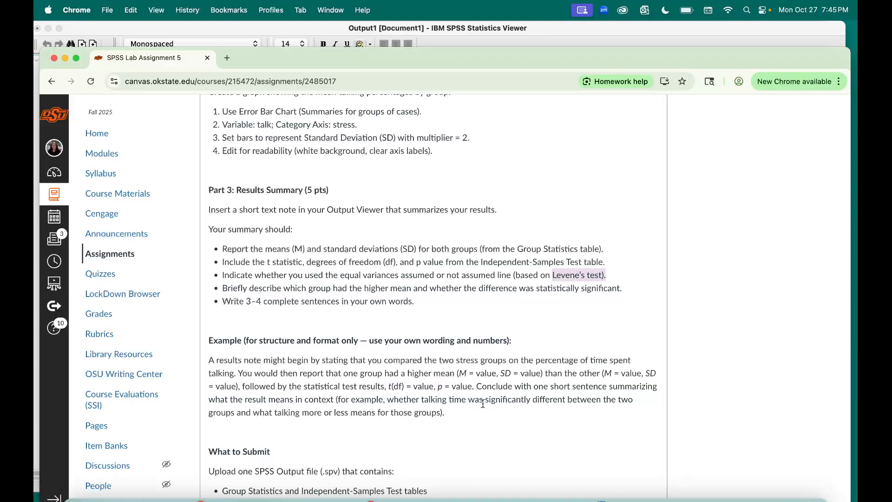
click(224, 288)
drag(224, 289, 617, 282)
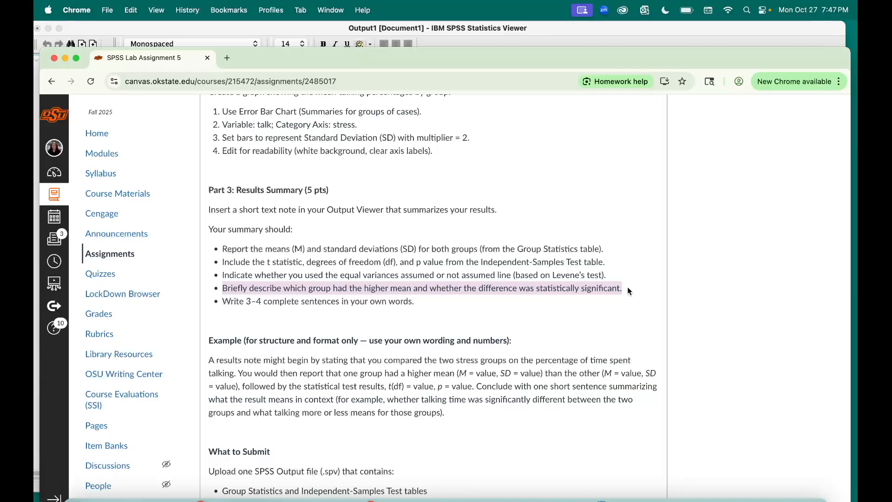
Review the submission requirements and reread the full Part 1 t-test instructions in the assignment
scroll(628, 291, down, 5)
scroll(628, 291, up, 12)
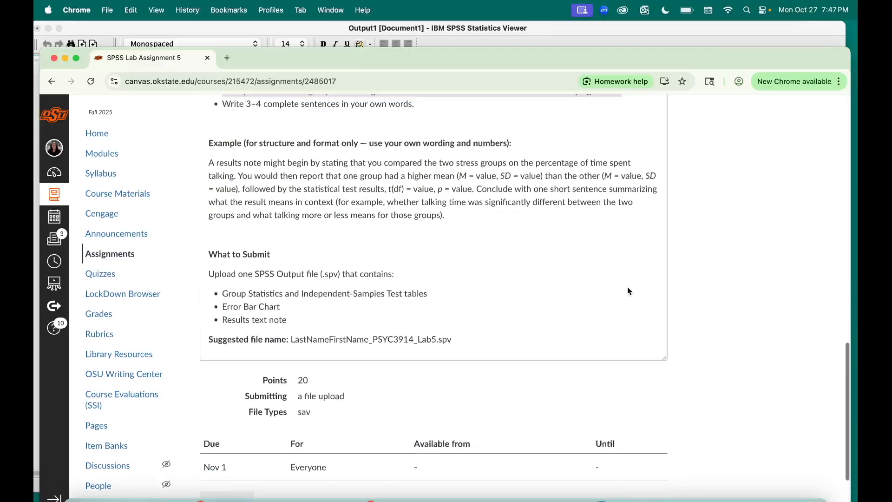
scroll(628, 291, up, 1)
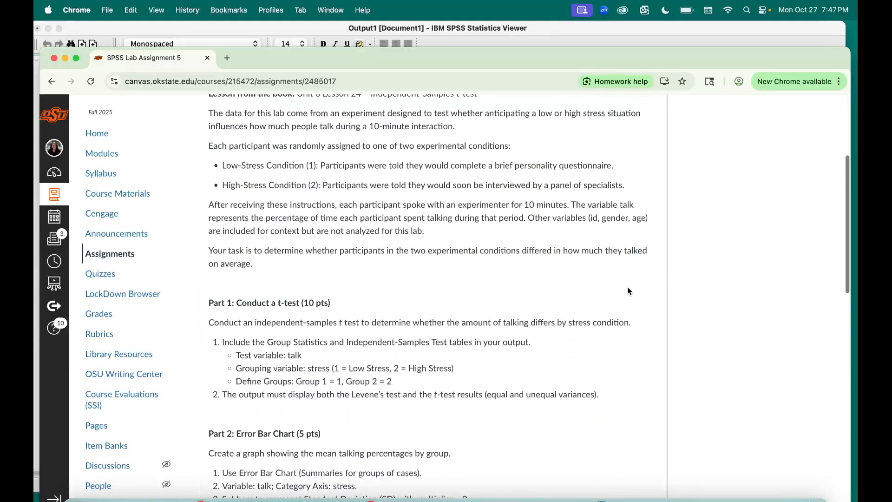
scroll(628, 291, down, 3)
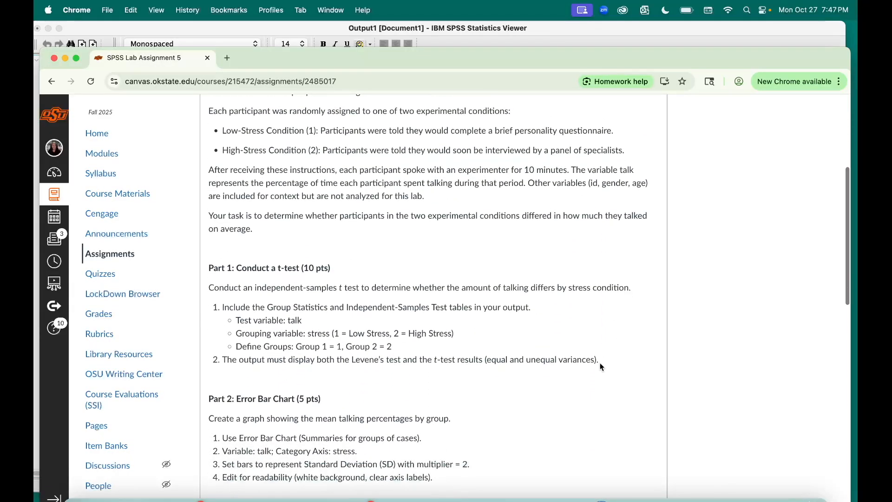
drag(604, 361, 197, 288)
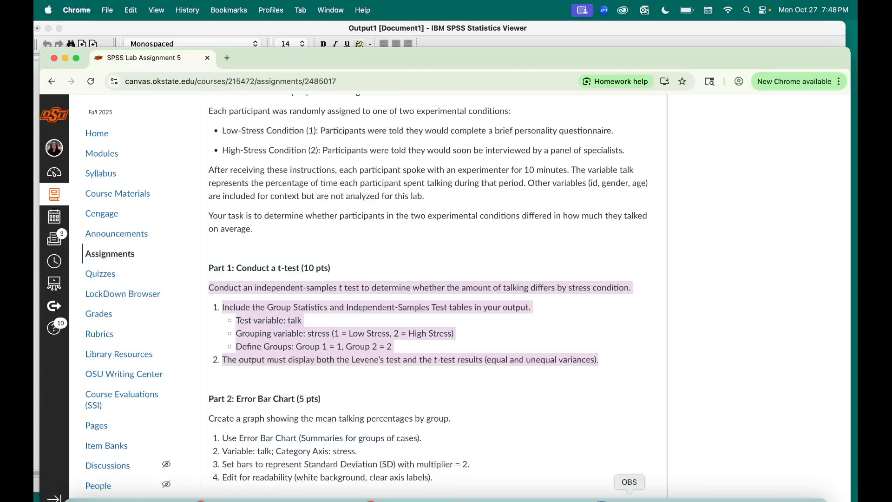
click(630, 497)
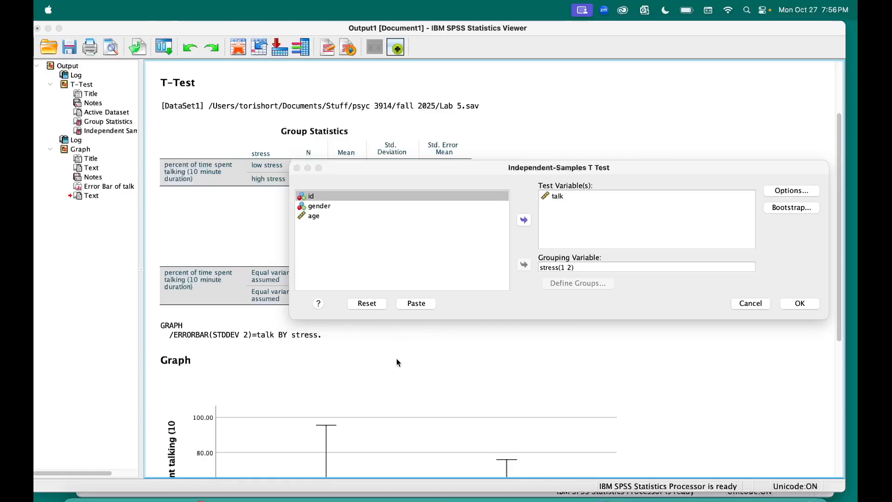
Switch to the SPSS output and examine the Group Statistics table and the Independent Samples Test table behind the t-test dialog
click(441, 169)
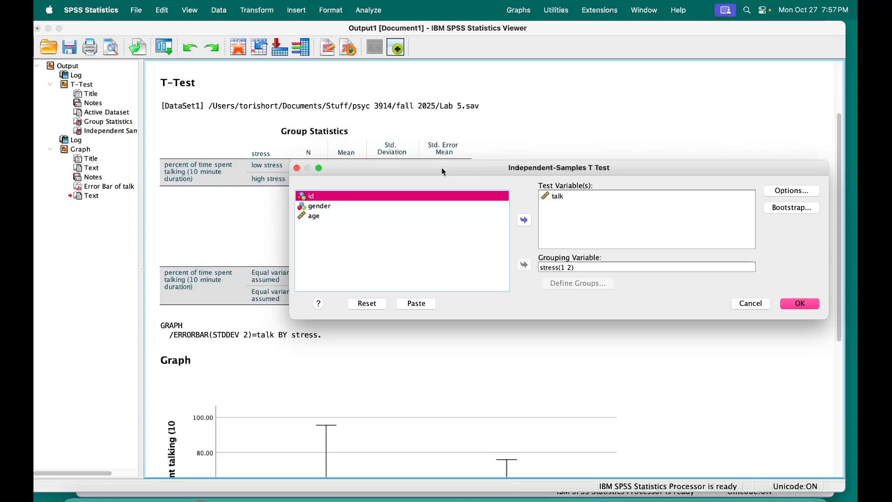
click(316, 135)
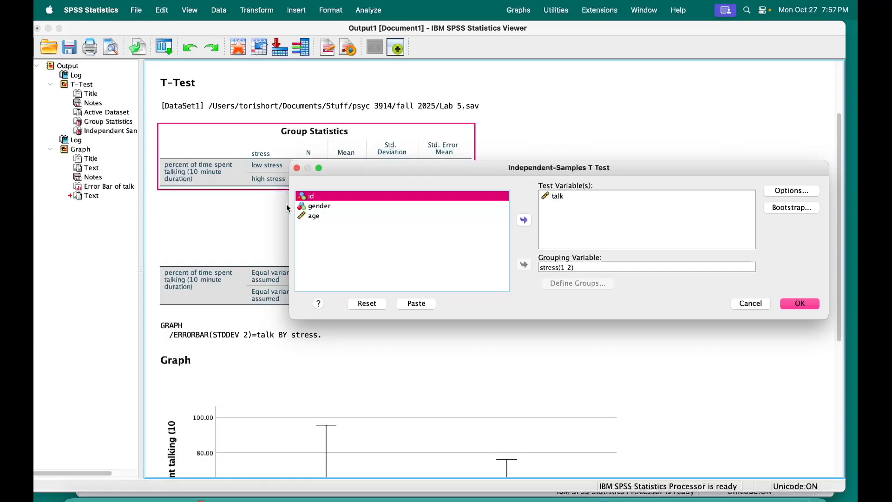
click(263, 253)
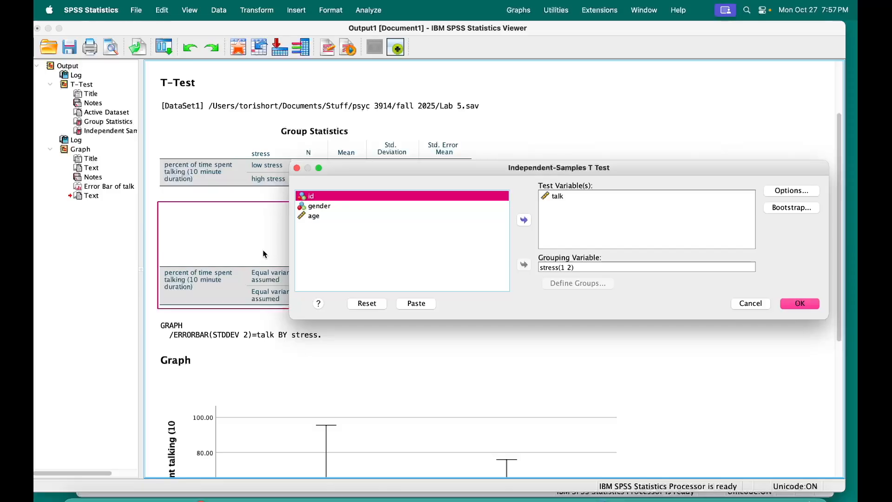
click(372, 155)
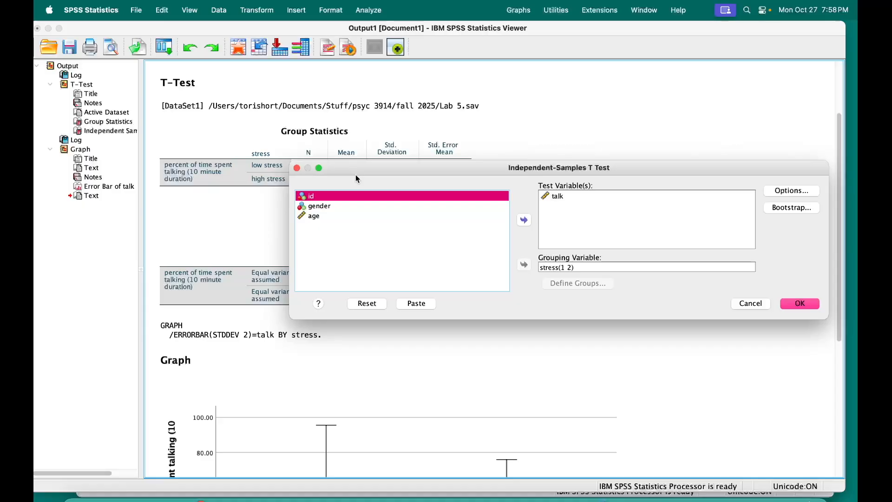
click(630, 501)
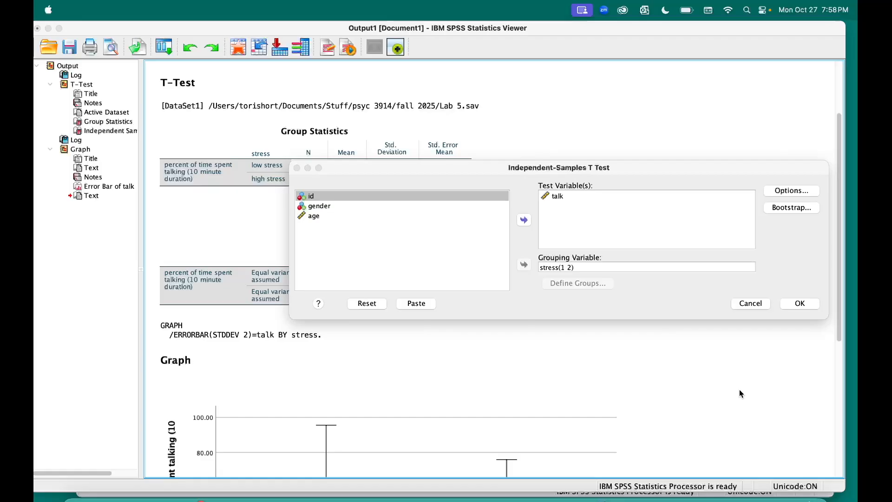
Examine the Independent Samples Test table, including Levene's test, the equal variances rows and the t-test for Equality of Means columns
scroll(743, 394, down, 5)
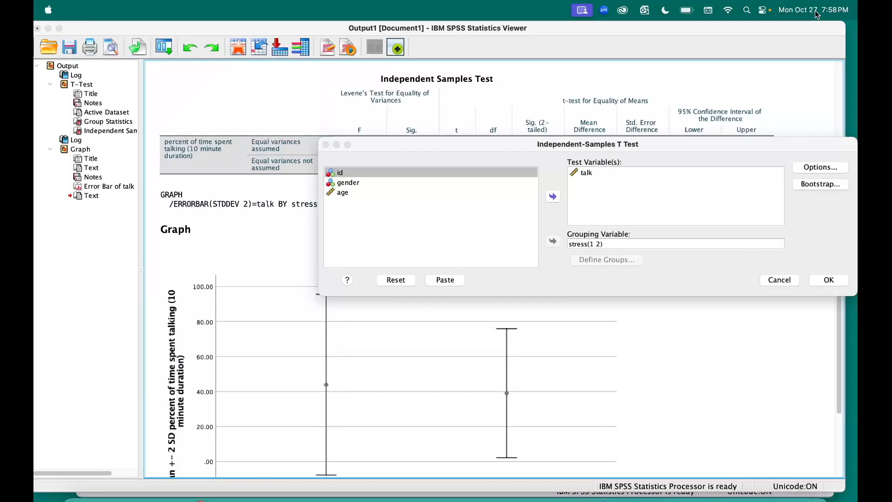
click(841, 145)
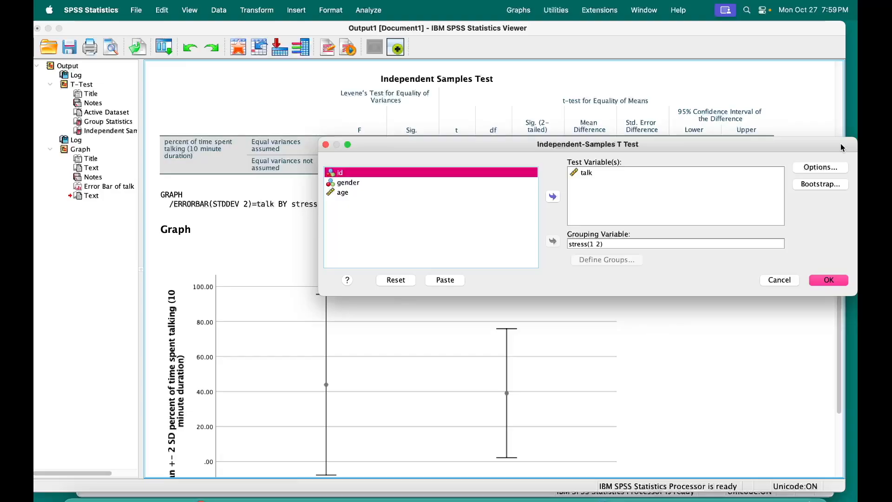
click(589, 131)
click(412, 97)
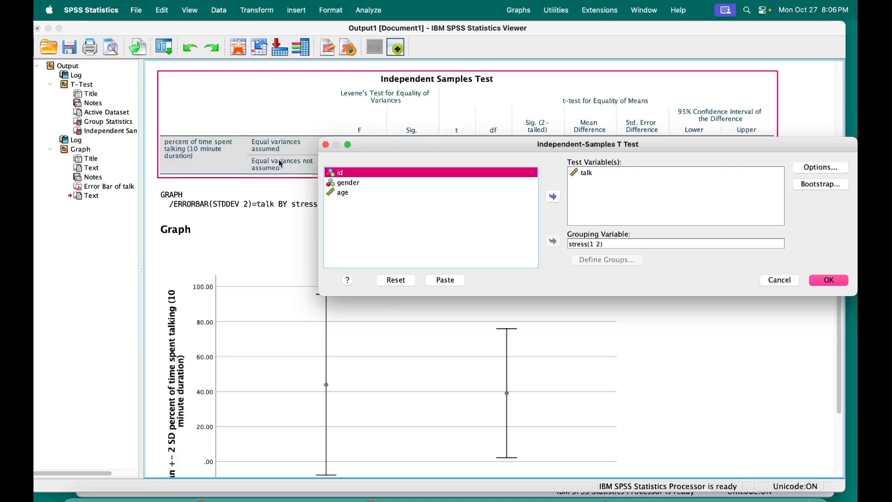
click(425, 171)
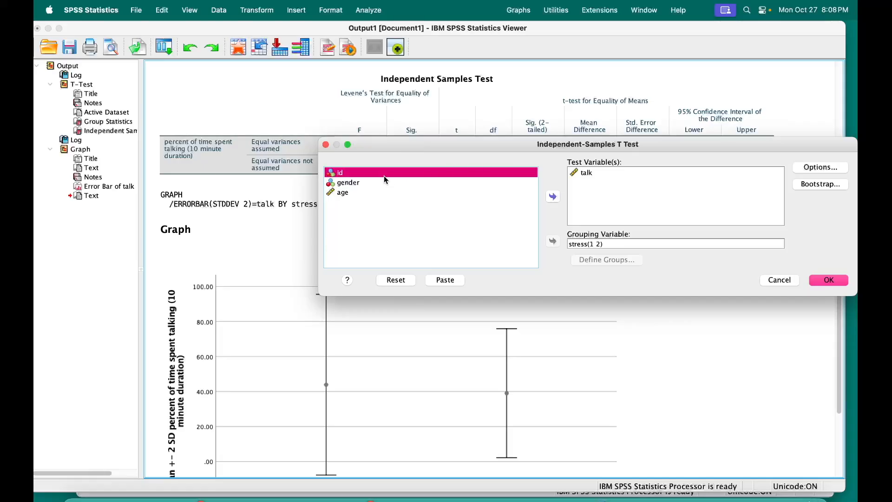
click(297, 148)
click(457, 129)
click(575, 108)
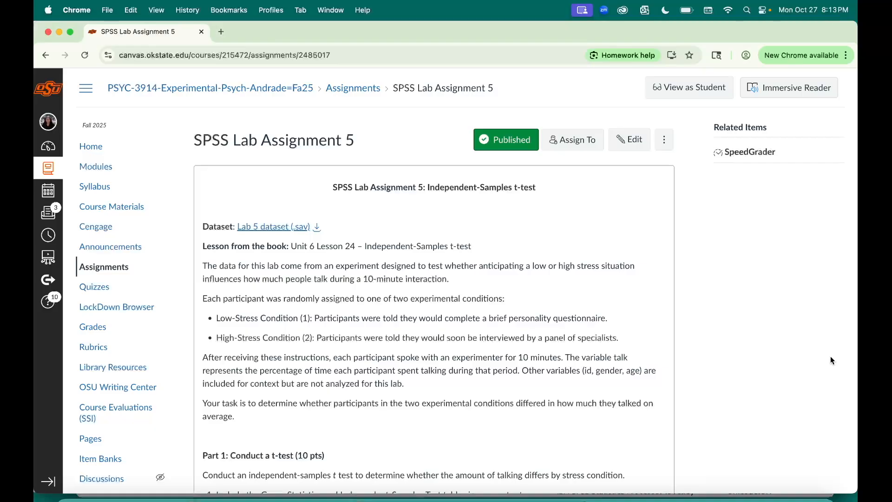
Review Parts 1 and 2 of the assignment in Chrome, focusing on the standard deviation bars with a multiplier of 2
scroll(539, 433, down, 5)
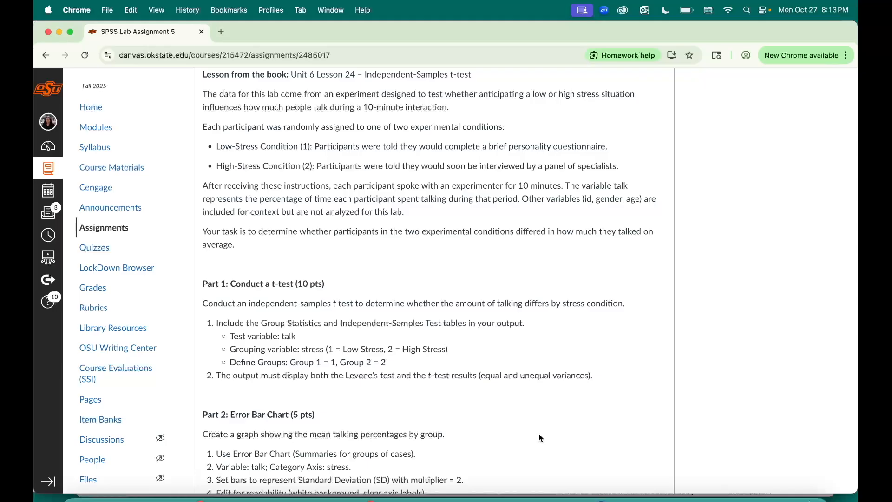
scroll(539, 434, down, 4)
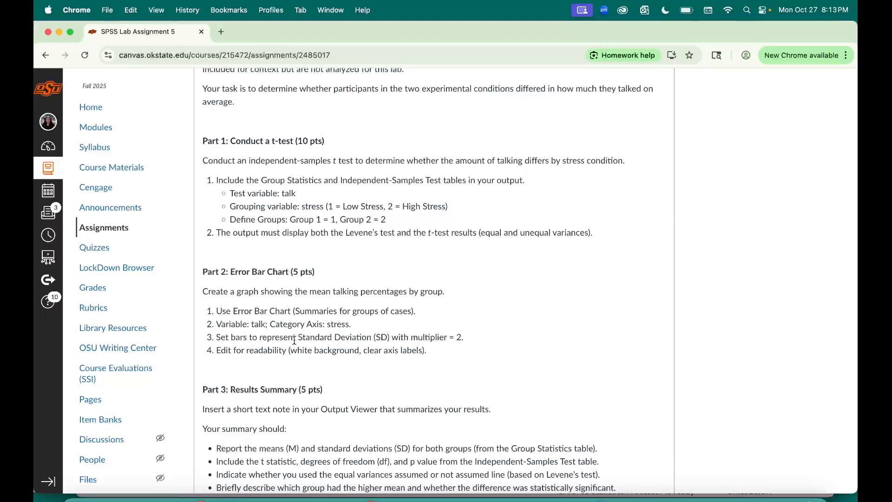
drag(300, 338, 460, 341)
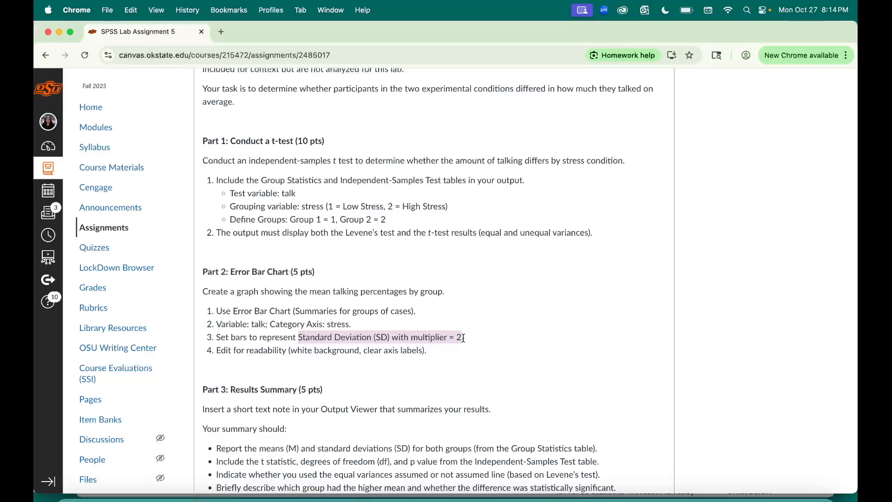
drag(213, 338, 442, 331)
click(469, 332)
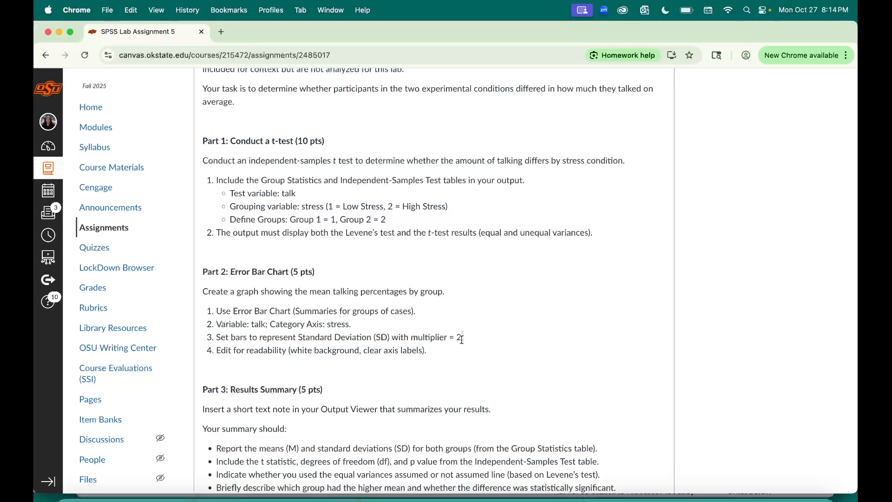
Review the Part 3 summary points on means and standard deviations, test statistics, the equal variances line, and the group with the higher mean
scroll(462, 338, down, 4)
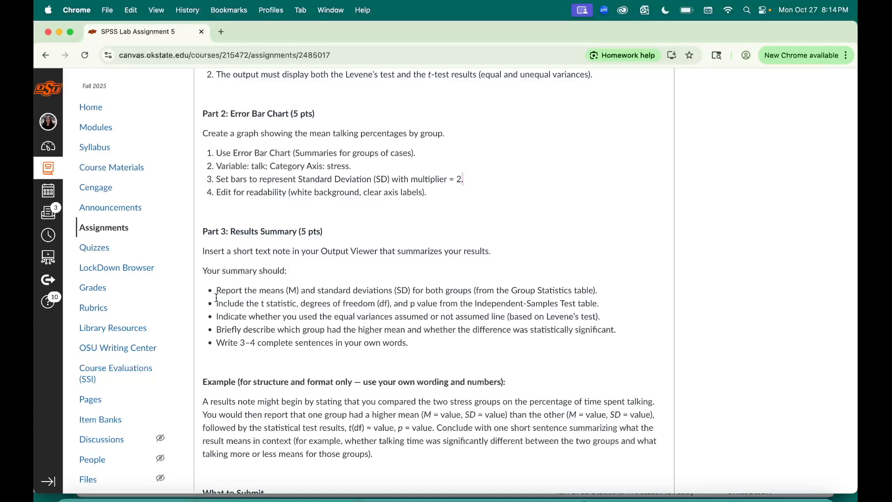
drag(214, 291, 602, 292)
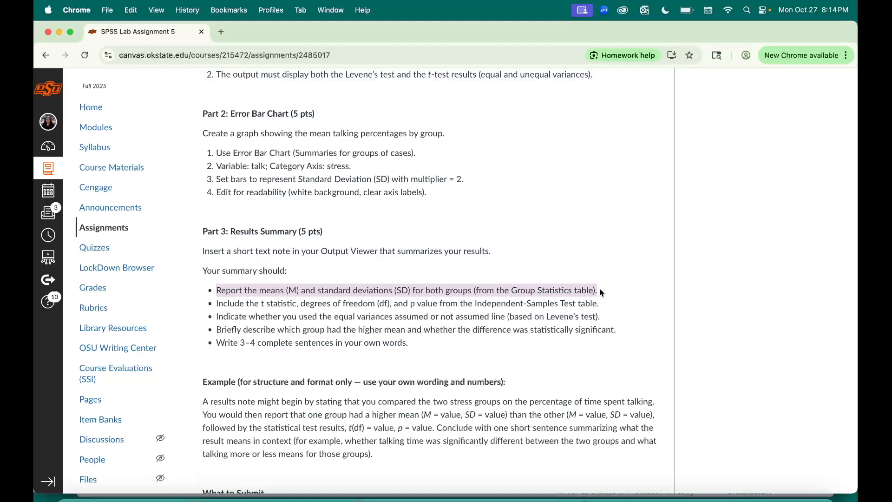
drag(217, 303, 605, 303)
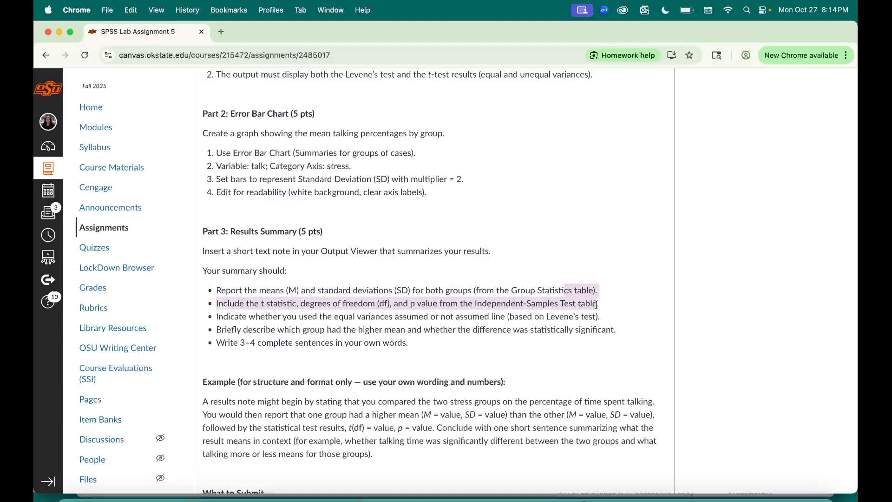
click(603, 306)
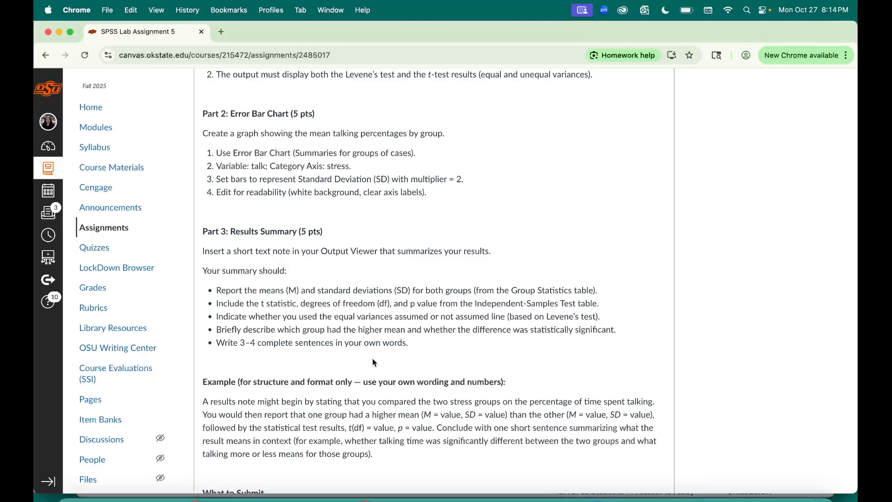
drag(603, 316, 223, 319)
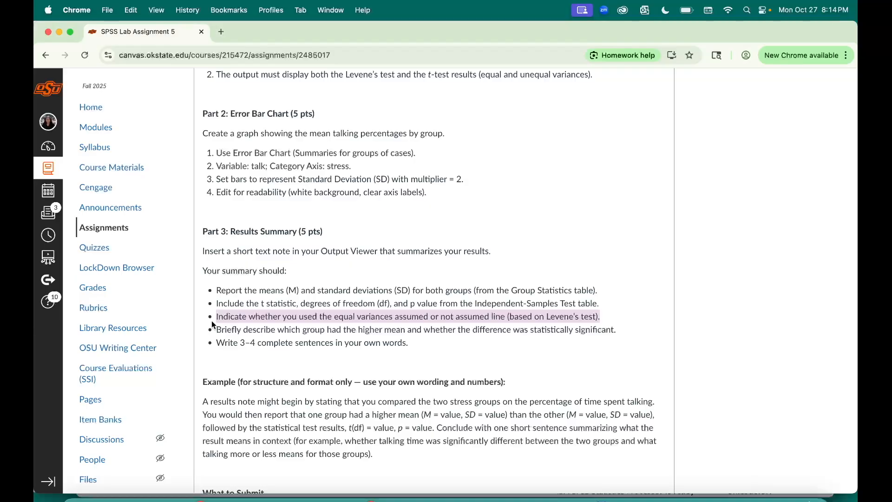
drag(216, 329, 610, 333)
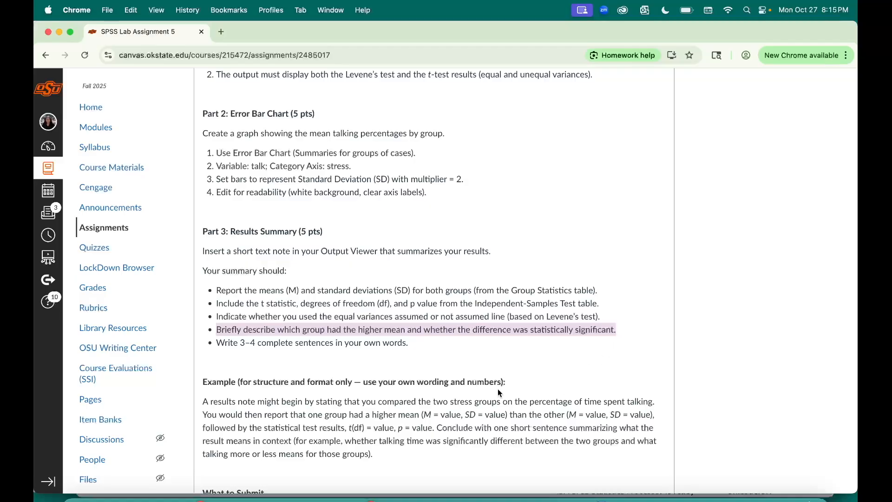
Read the What to Submit section, highlighting the instruction to upload one SPSS Output file (.spv)
scroll(463, 389, down, 4)
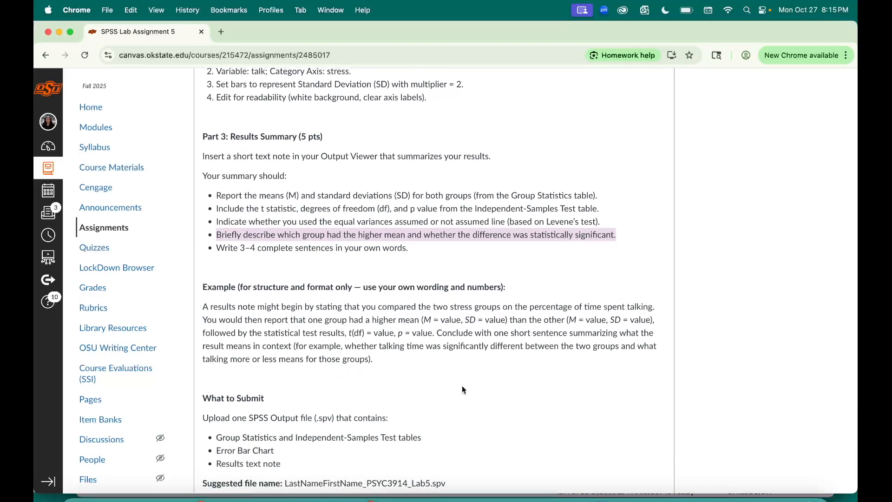
scroll(462, 386, down, 3)
drag(393, 339, 202, 337)
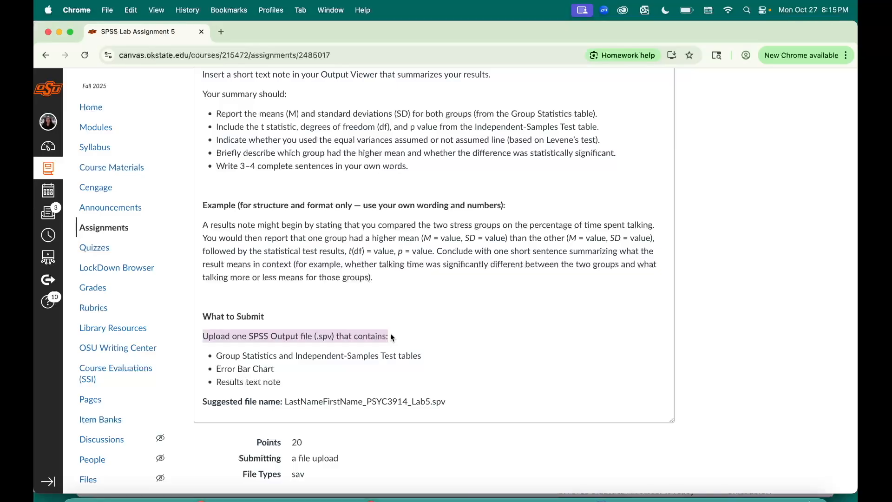
Return to Part 3 and reread the instruction to insert a short text note summarizing the results in the Output Viewer
scroll(390, 336, up, 10)
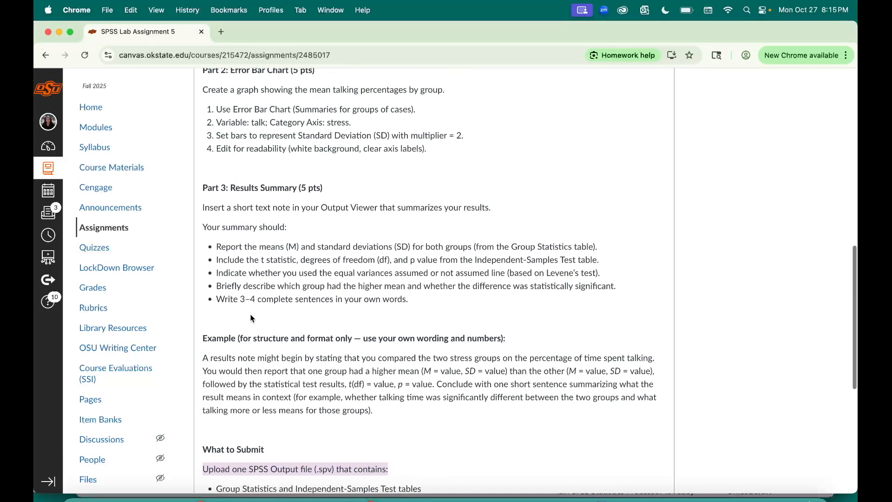
scroll(251, 318, up, 4)
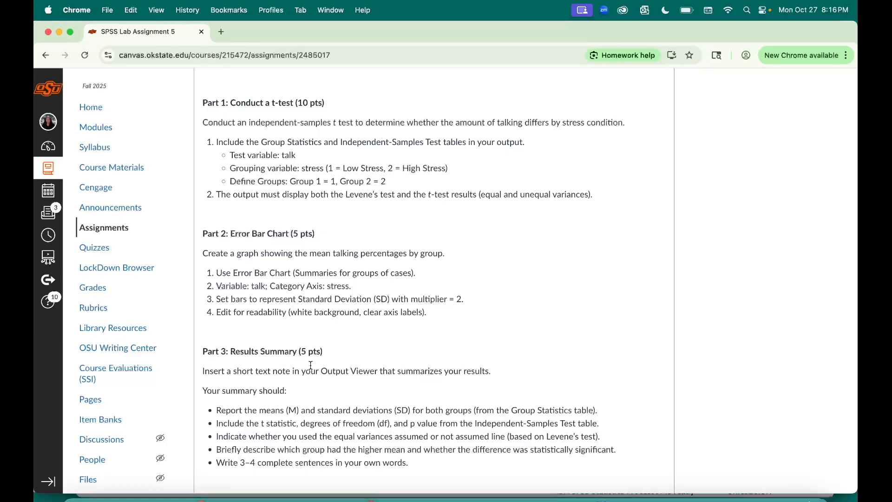
scroll(251, 320, down, 2)
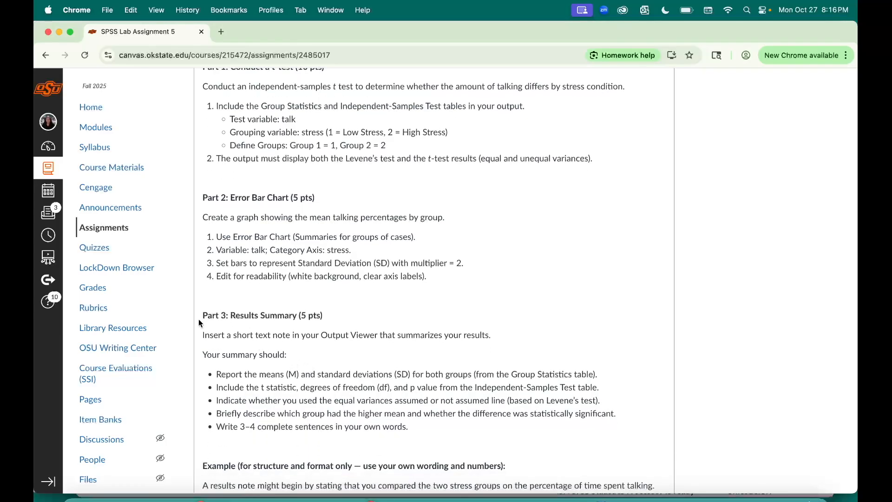
drag(208, 315, 487, 344)
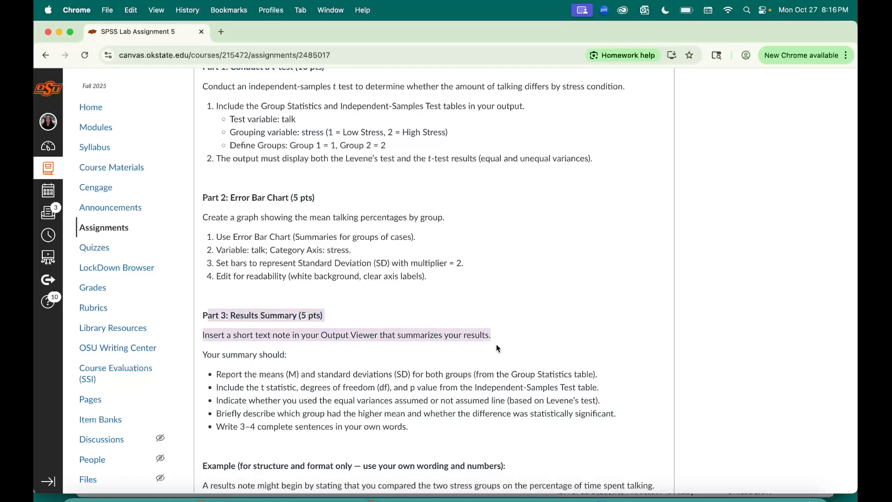
click(499, 339)
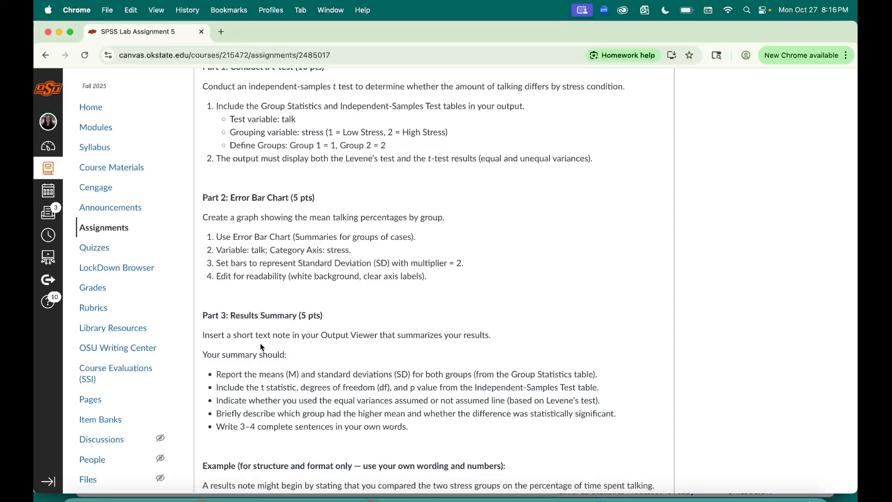
Reread the Part 3 text note instruction and highlight the experiment description above Part 1 for background to the summary
drag(210, 336, 424, 343)
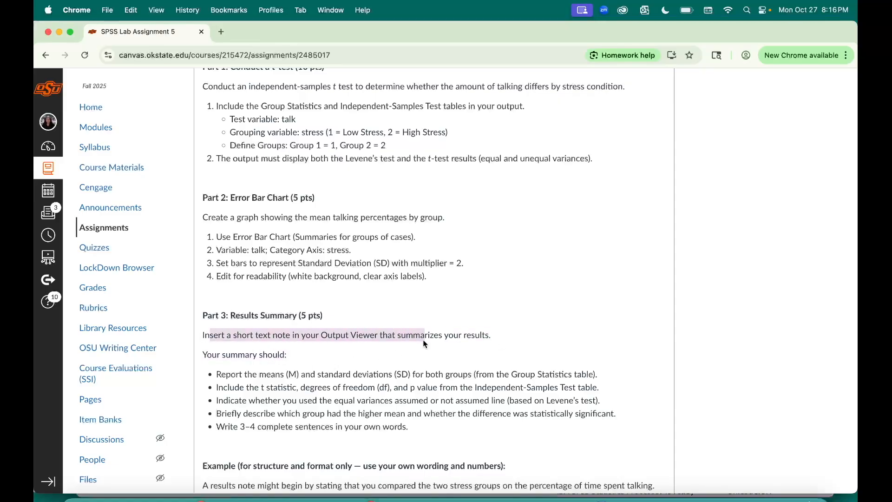
click(535, 335)
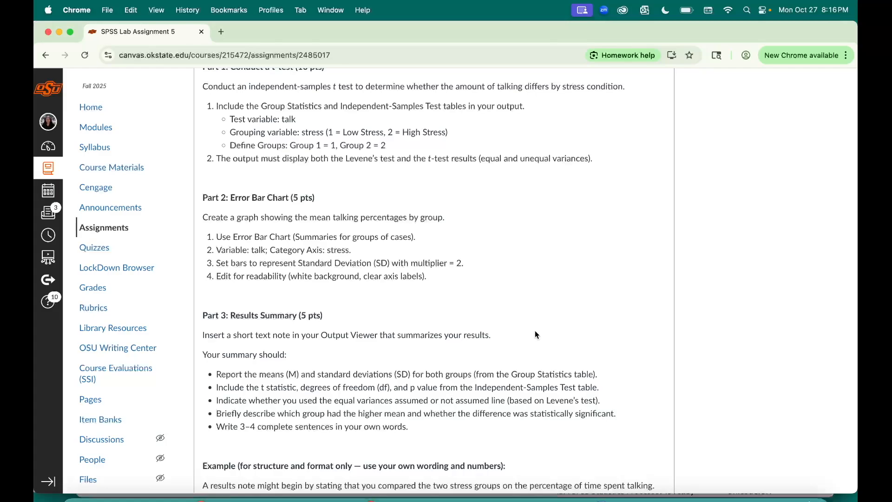
scroll(535, 330, up, 5)
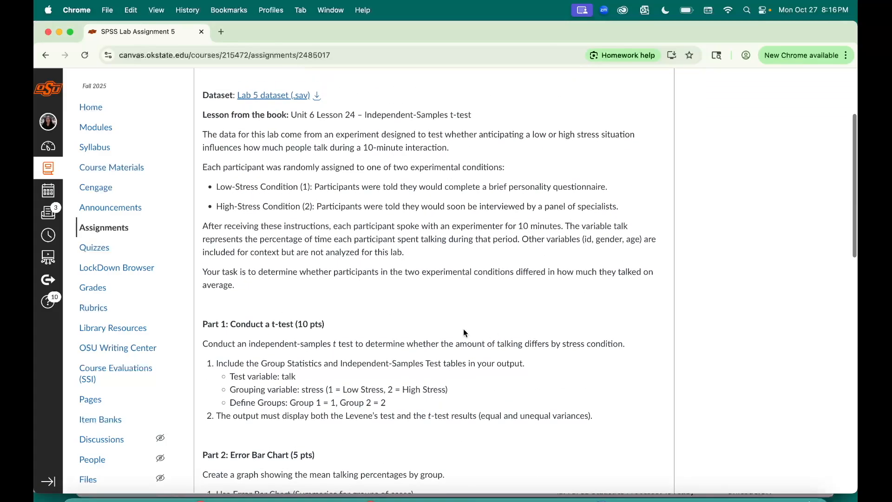
drag(244, 284, 210, 129)
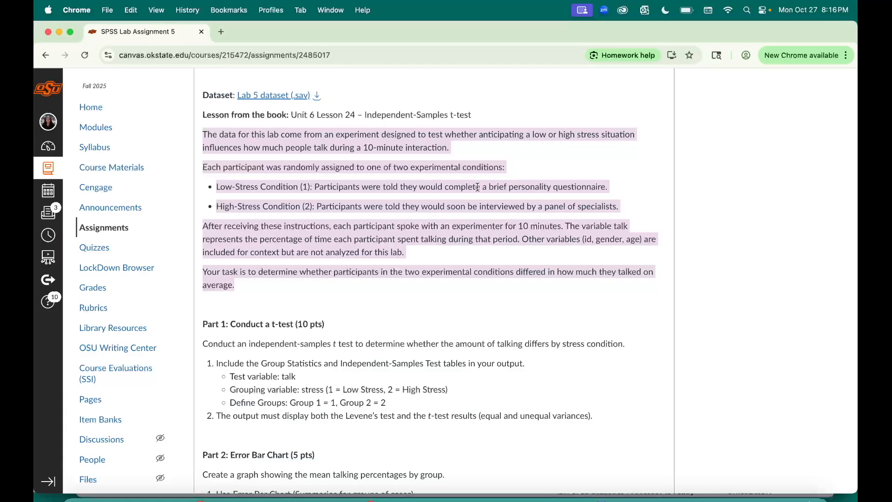
click(592, 163)
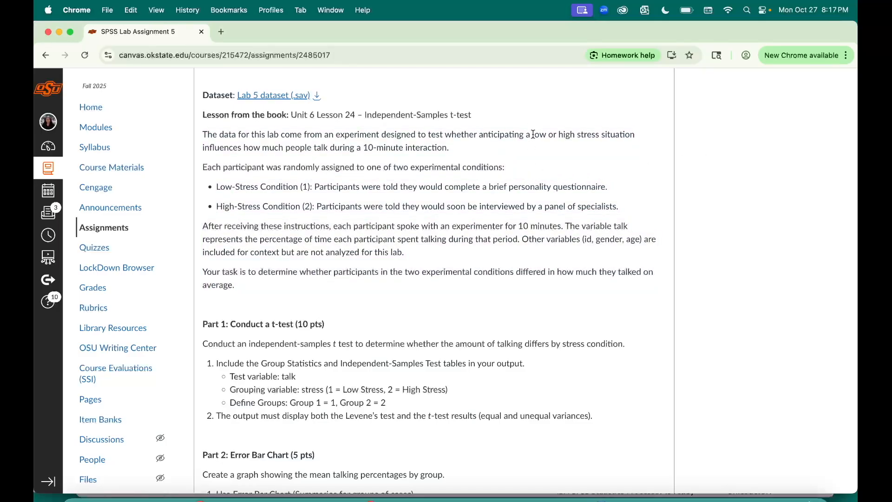
Examine the study's purpose in the opening paragraph, highlighting "low or high stress situation" and "how much people talk during a 10-minute interaction"
drag(533, 135, 616, 133)
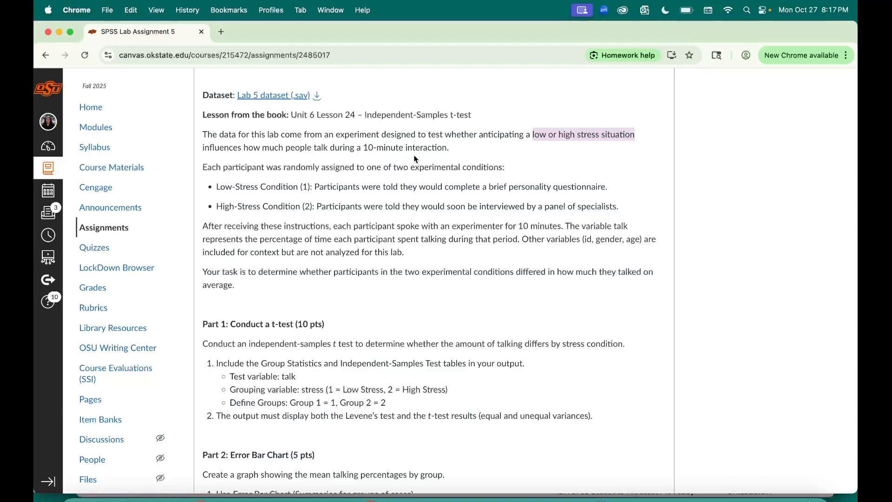
drag(450, 147, 243, 145)
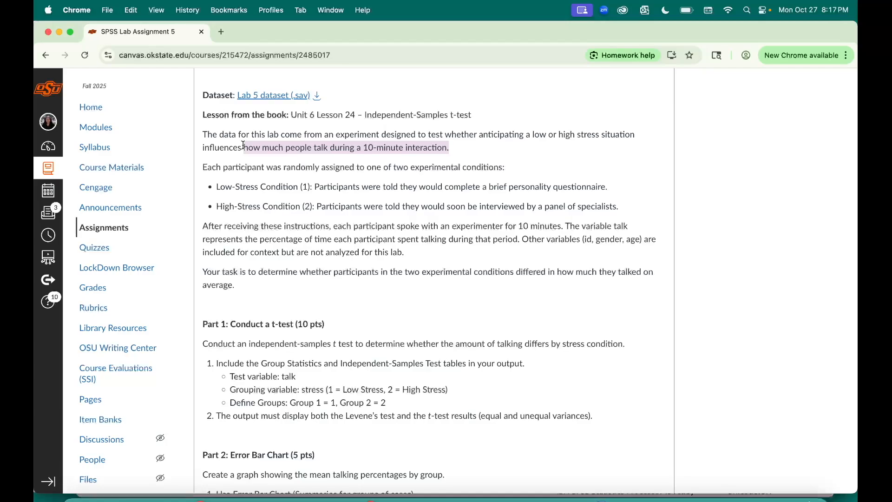
drag(531, 135, 600, 135)
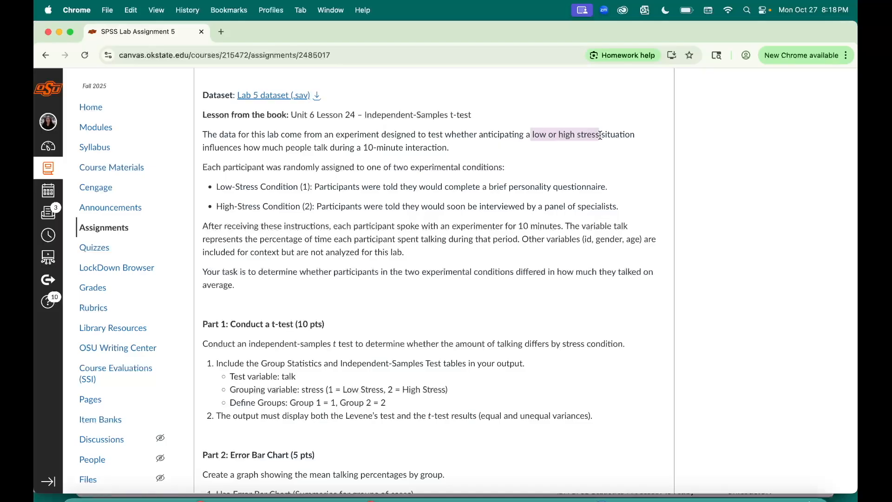
drag(450, 148, 314, 148)
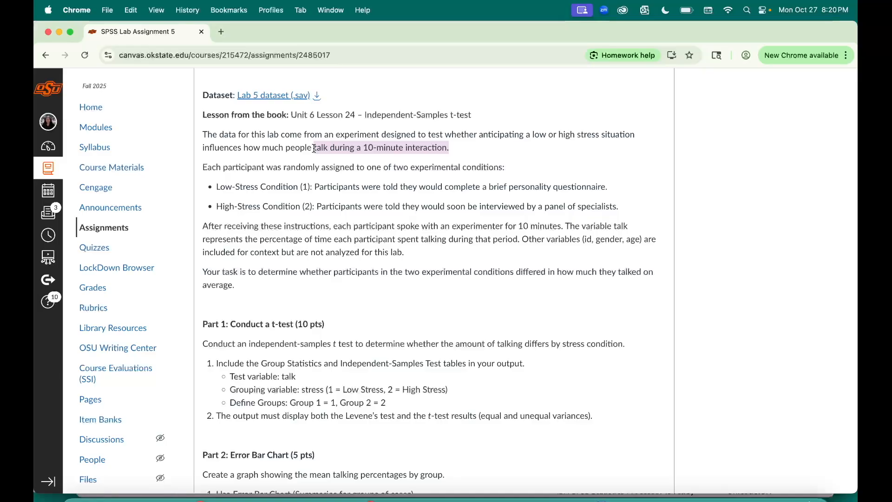
scroll(314, 148, up, 3)
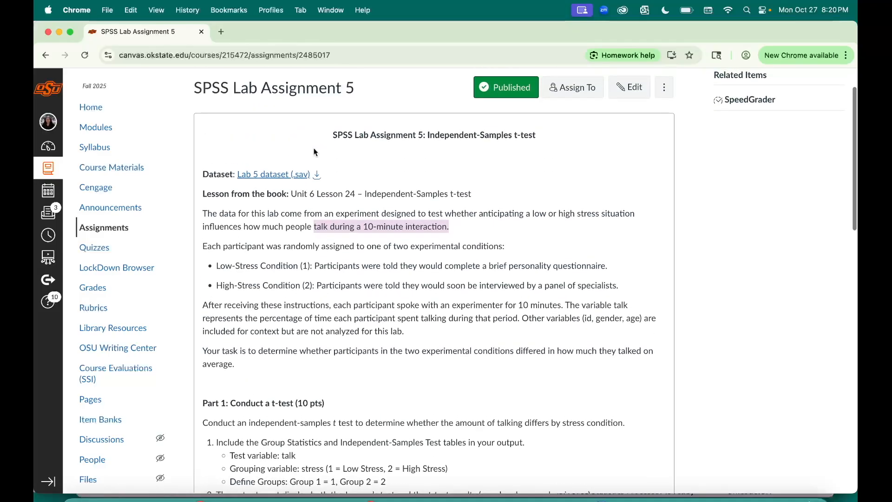
click(462, 231)
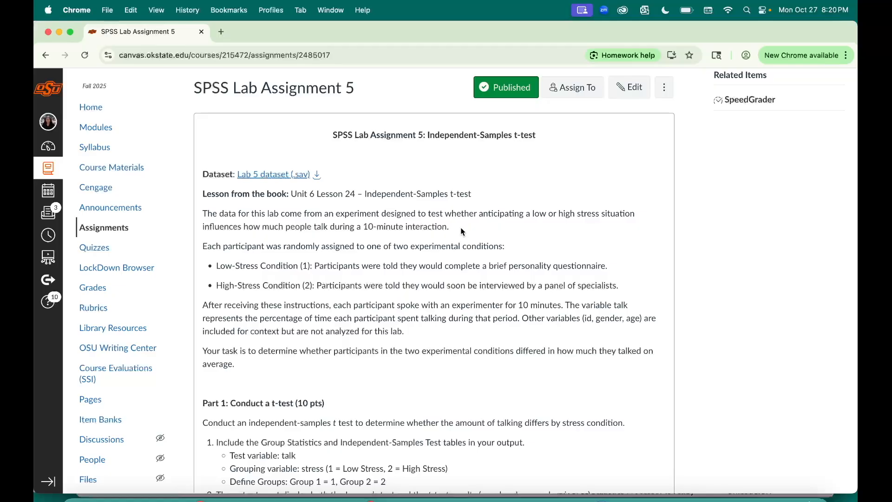
scroll(461, 227, up, 2)
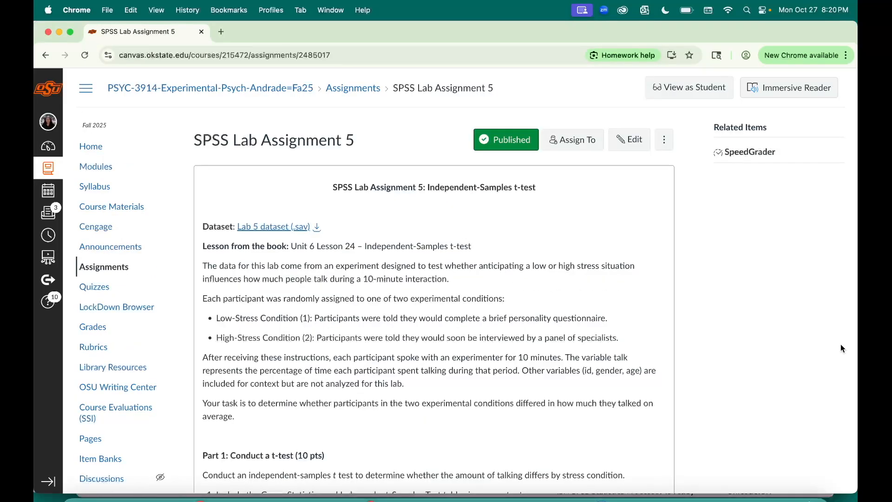